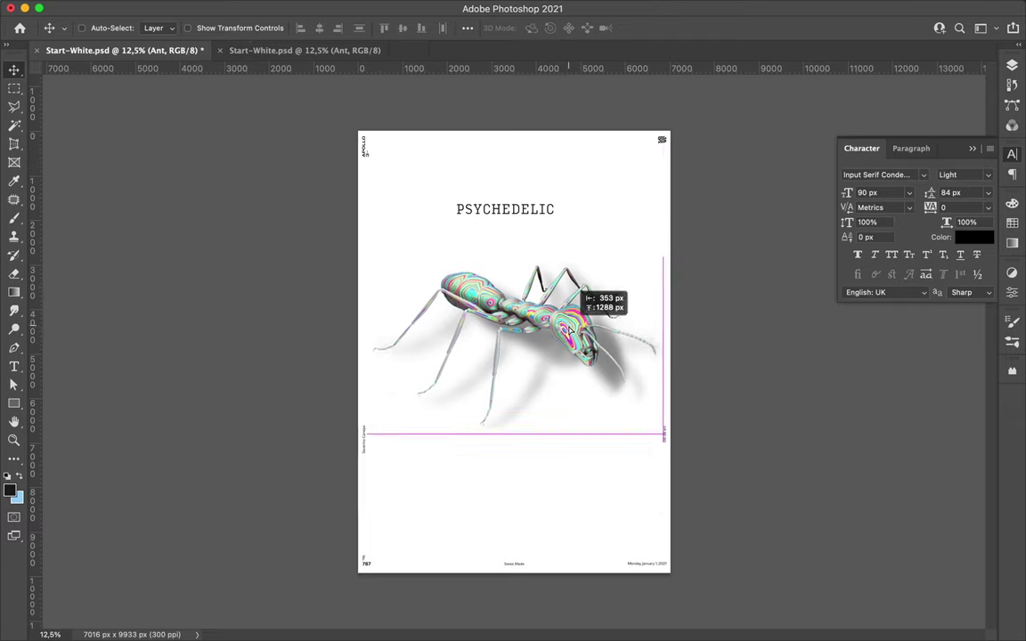
Draw a rectangle over the lower page and fill it with a grey-to-white gradient.
key("u")
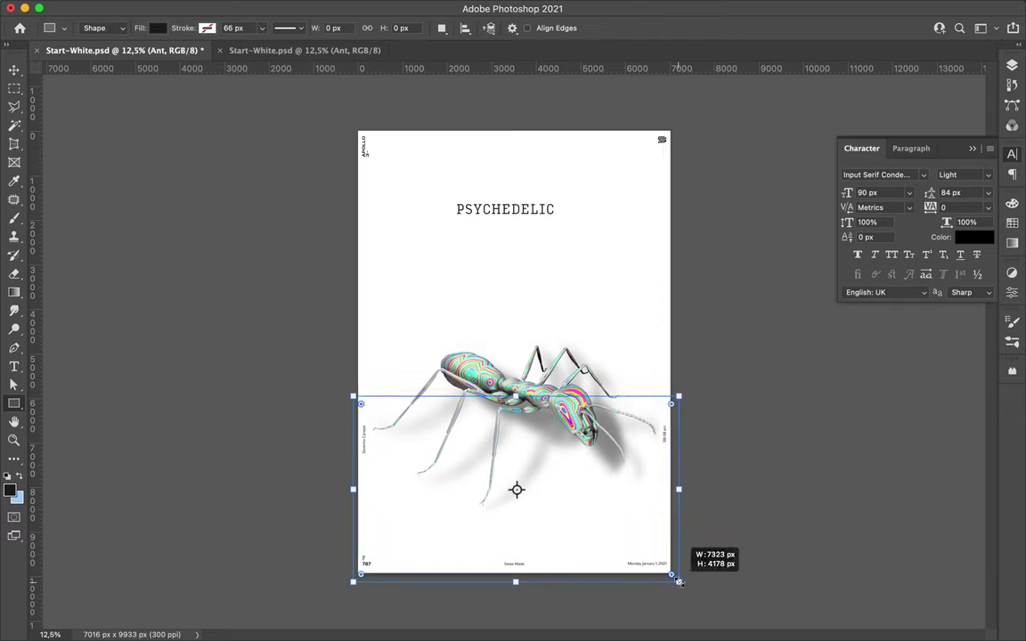
left_click_drag(679, 582, 679, 582)
left_click(157, 28)
left_click(179, 55)
double_click(122, 216)
left_click(109, 163)
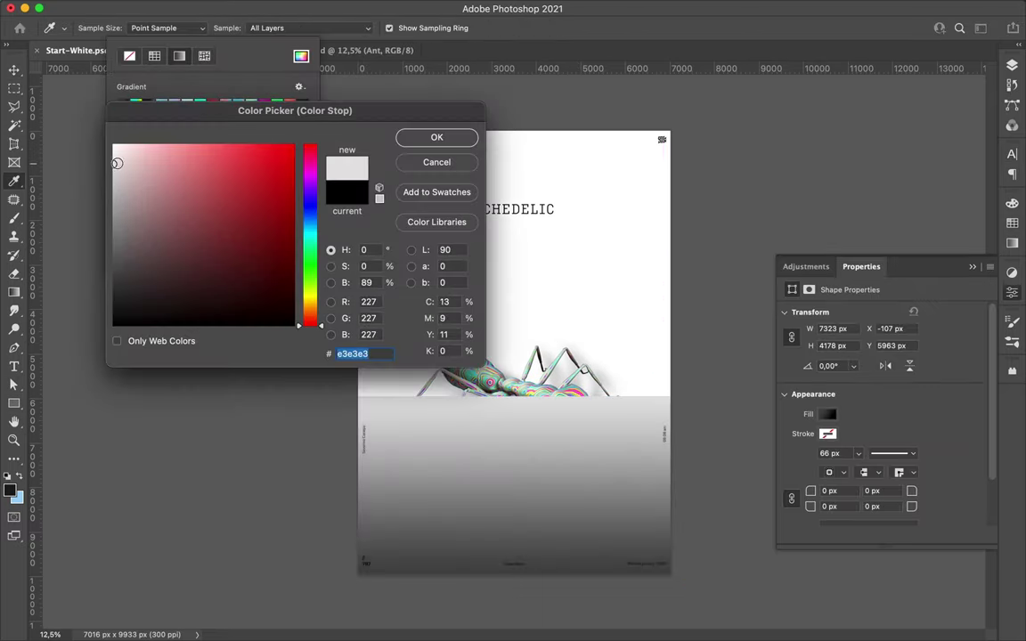
left_click_drag(109, 163, 107, 173)
key("Return")
double_click(122, 219)
key("Return")
double_click(122, 219)
left_click(435, 136)
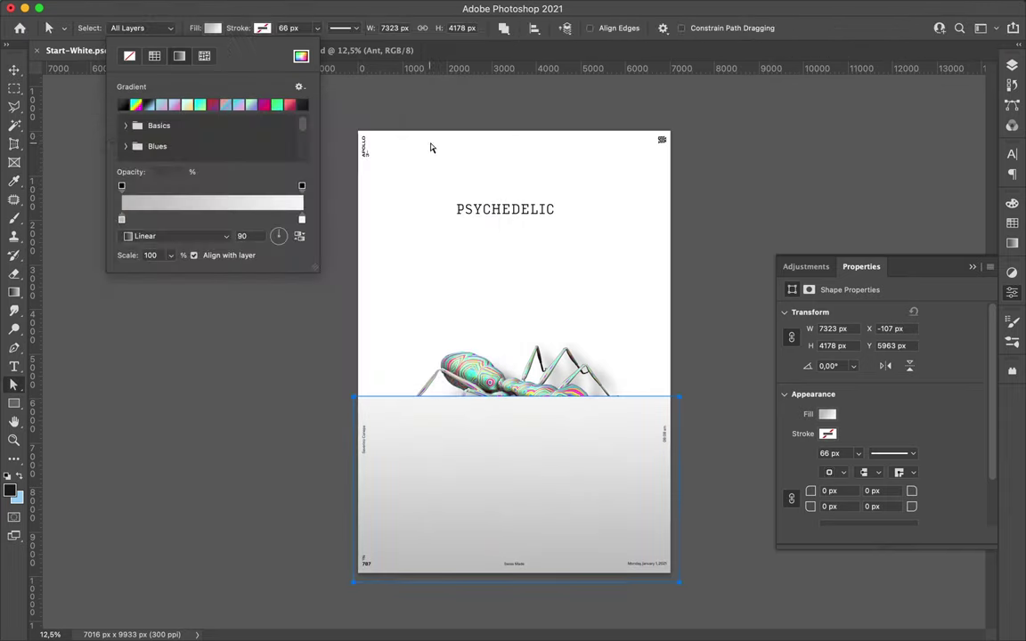
key("F7")
Put the Ant layer above Rectangle 2 and stretch the grey backdrop further up the page.
left_click_drag(893, 401, 882, 455)
left_click(829, 143)
left_click_drag(877, 233, 878, 285)
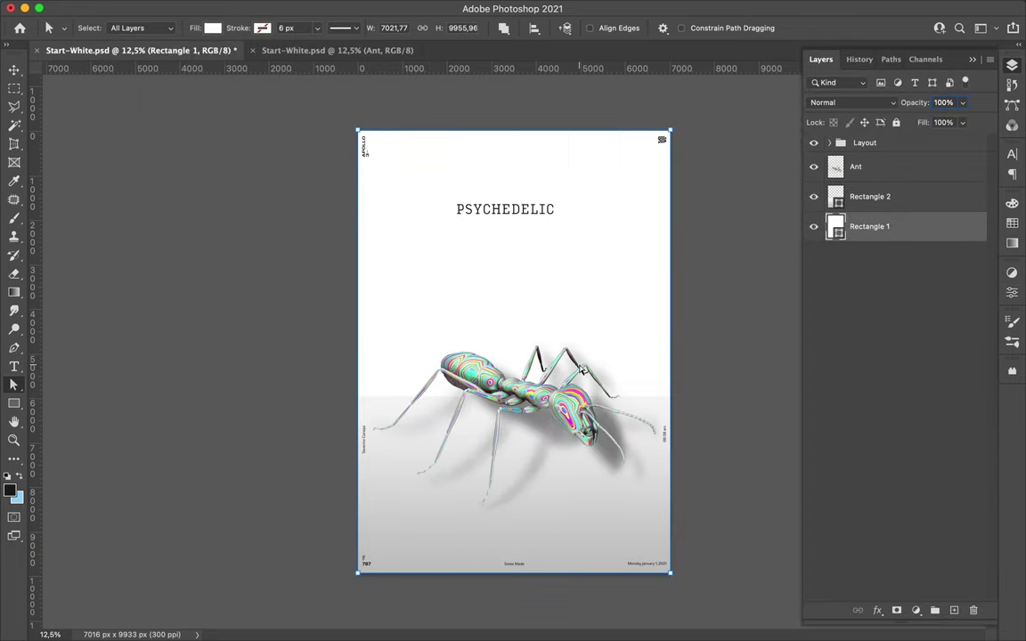
key("ctrl+t")
right_click(360, 474)
key("Escape")
left_click(373, 486)
key("ctrl+t")
mouse_move(515, 411)
left_mouse_down()
mouse_move(515, 374)
mouse_move(559, 401)
left_mouse_up()
key("Return")
Nudge the ant slightly and re-transform the grey backdrop rectangle.
left_click(554, 526, "ctrl")
key("ctrl+minus")
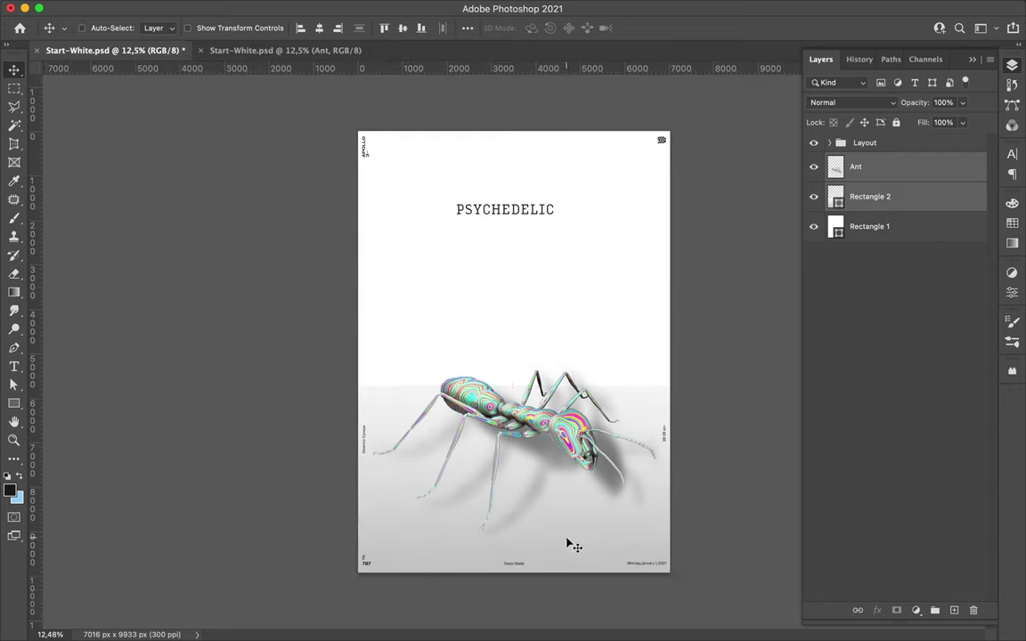
left_click(570, 545, "ctrl")
key("ctrl+t")
key("Return")
key("a")
left_click(584, 367)
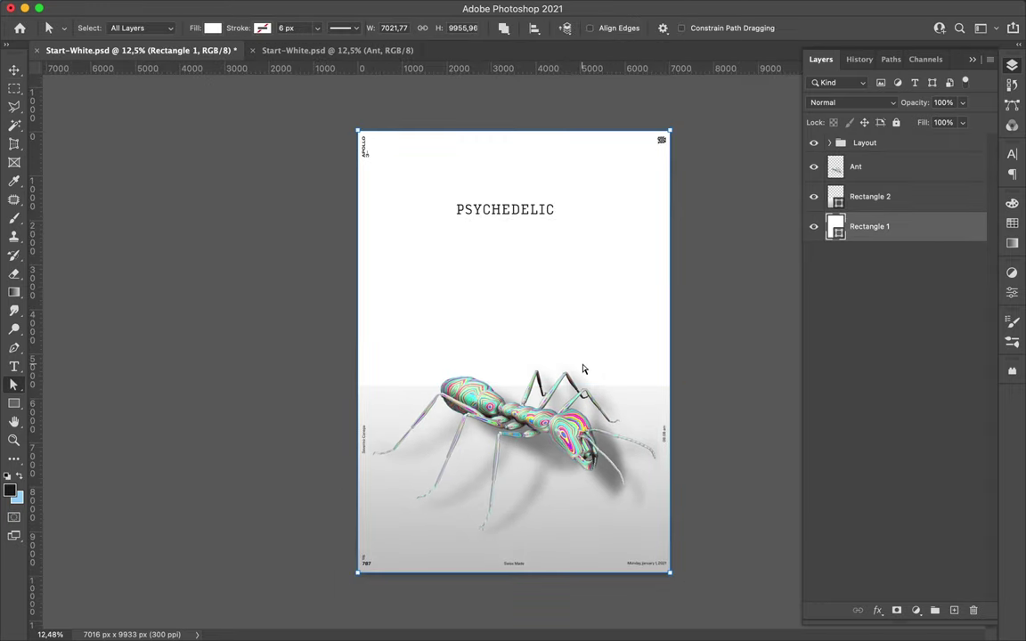
scroll(535, 213, "up", 2)
Move the PSYCHEDELIC title layer out of the Layout group to sit above Ant.
key("v")
left_click(533, 176, "ctrl")
left_click_drag(882, 370, 794, 428)
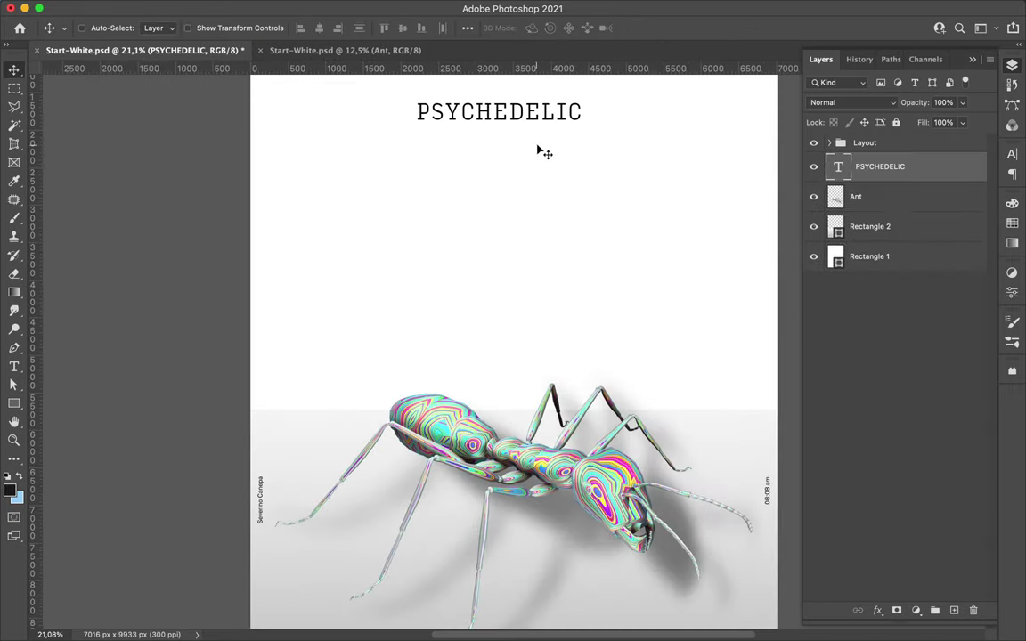
scroll(542, 149, "down", 3)
left_click(389, 408, "ctrl")
Draw a thin full-width strip filled with the rainbow gradient.
key("u")
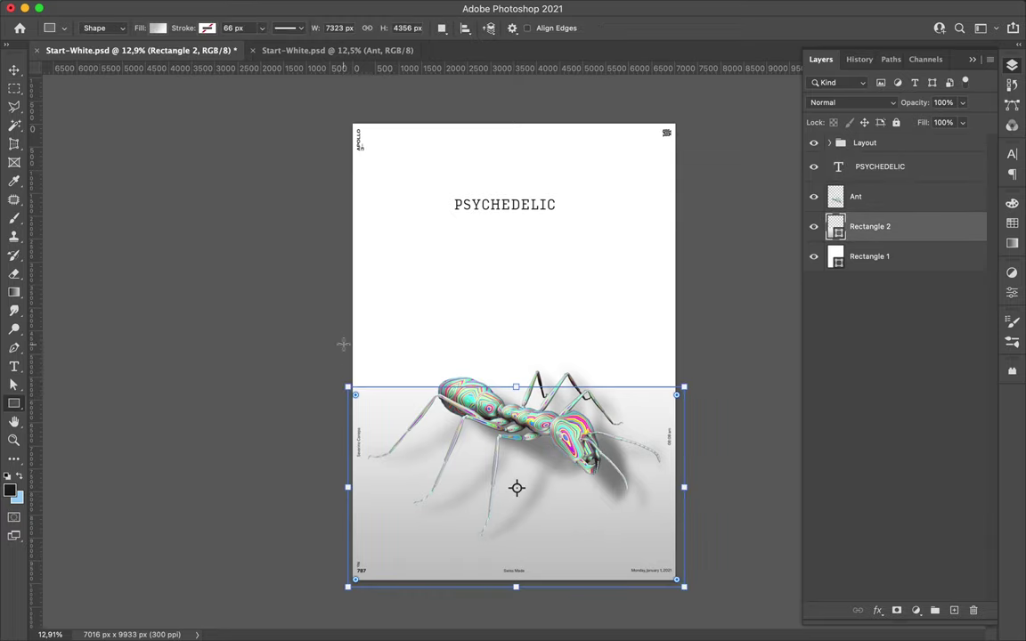
left_click_drag(326, 371, 700, 386)
left_click(157, 27)
left_click(113, 51)
key("Return")
Nudge the rainbow bar slightly down and duplicate the Ant layer.
key("v")
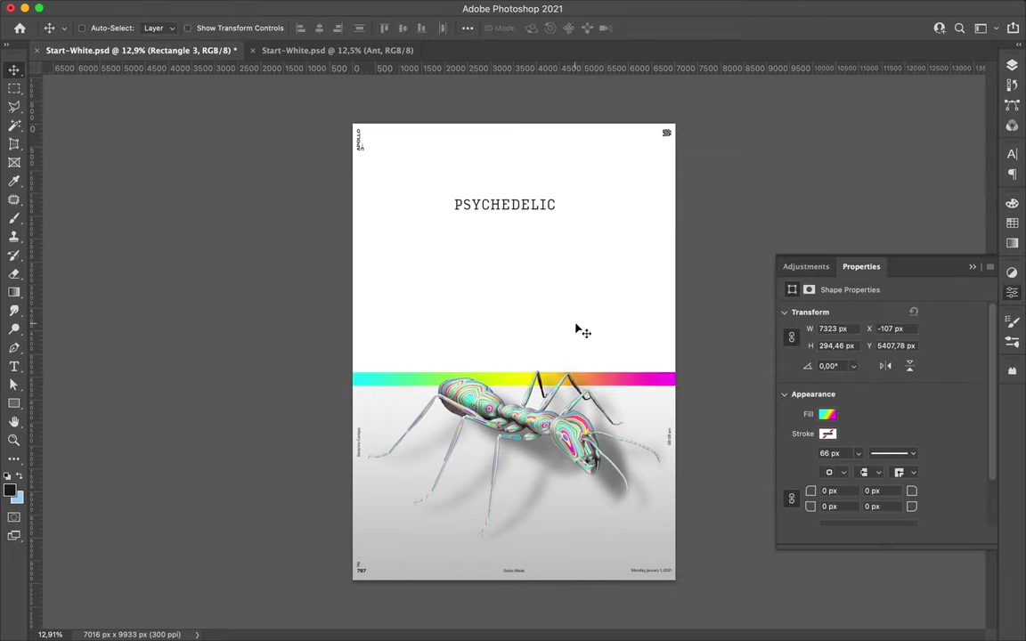
scroll(514, 351, "up", 2)
left_click_drag(703, 402, 703, 405)
key("F7")
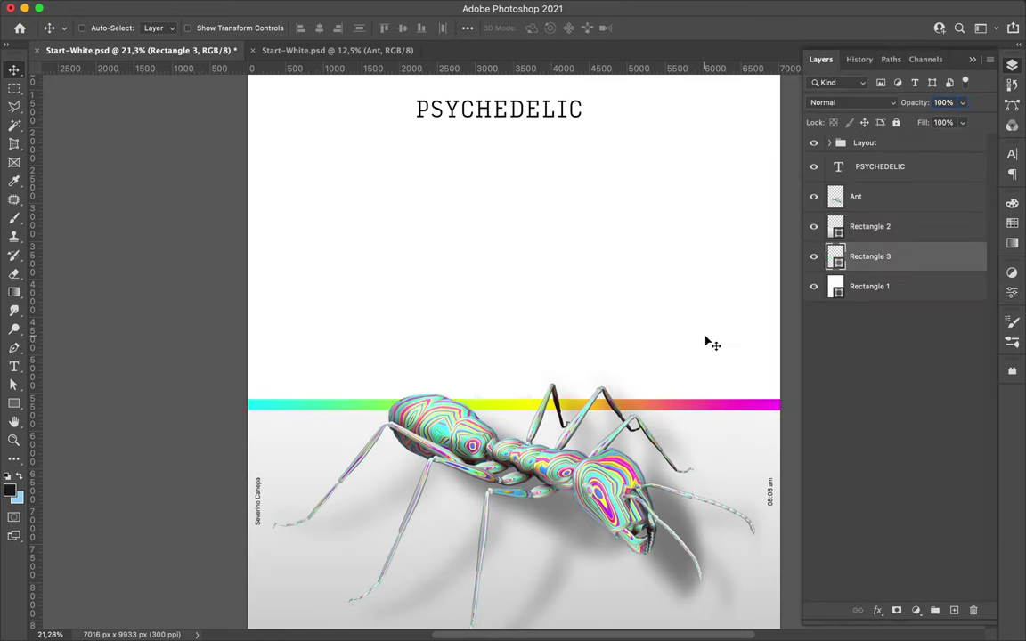
scroll(563, 233, "down", 2)
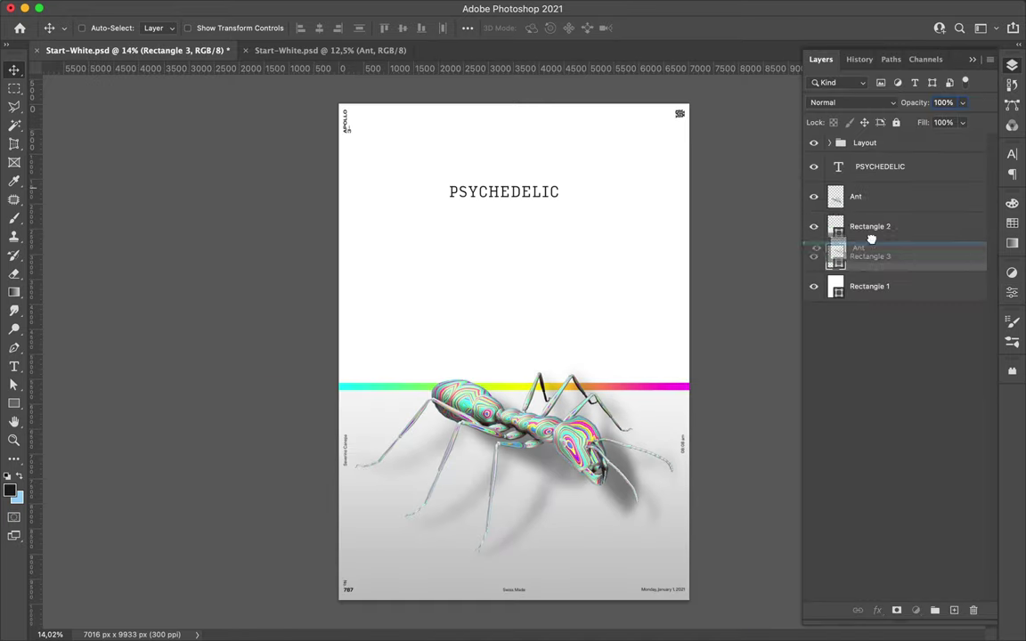
left_click_drag(871, 239, 871, 223)
scroll(479, 241, "up", 1)
Position Ant copy beneath Rectangle 2, trying Multiply blending before returning to Normal.
left_click_drag(460, 398, 473, 396)
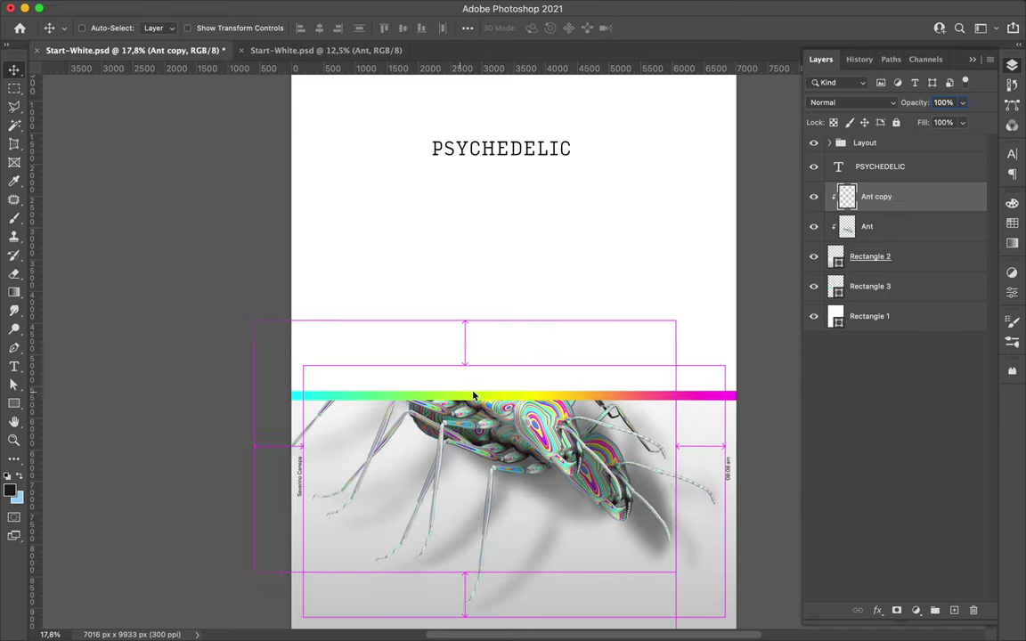
left_click_drag(877, 196, 876, 258)
left_click(853, 102)
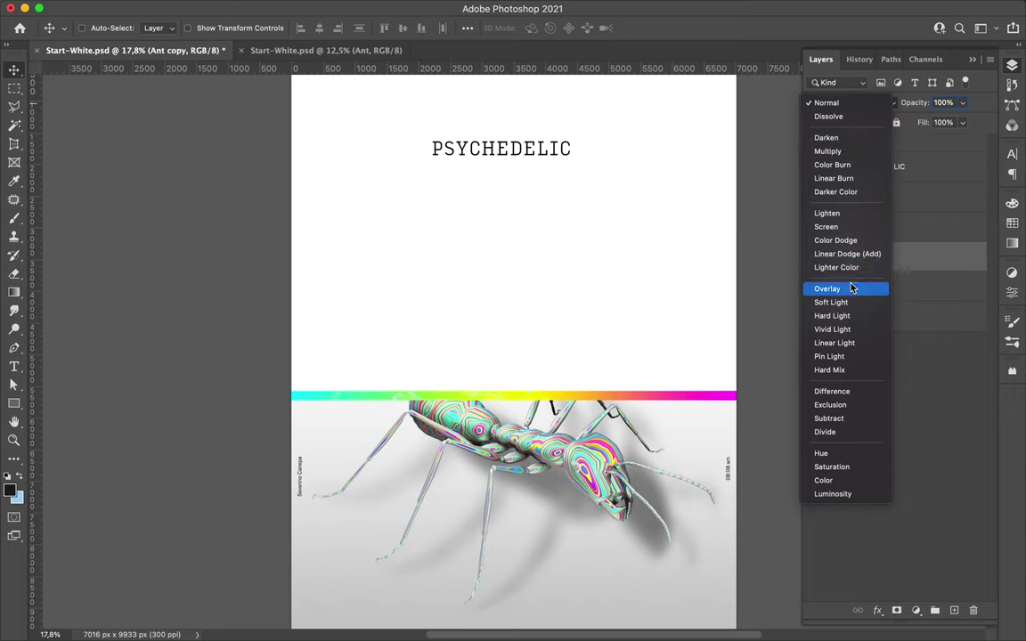
left_click(836, 153)
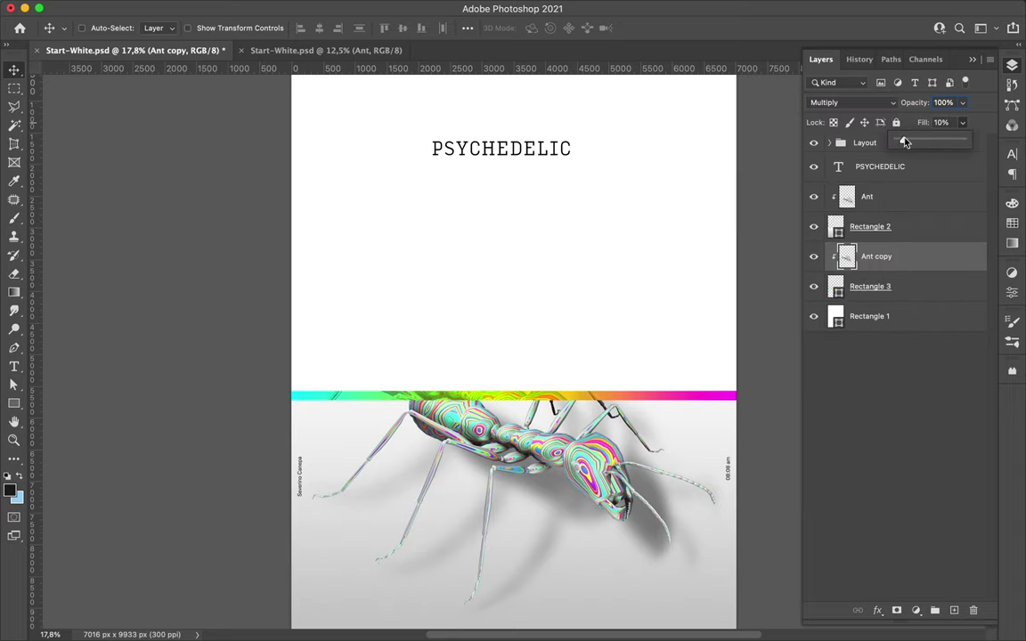
left_click(851, 103)
left_click(828, 55)
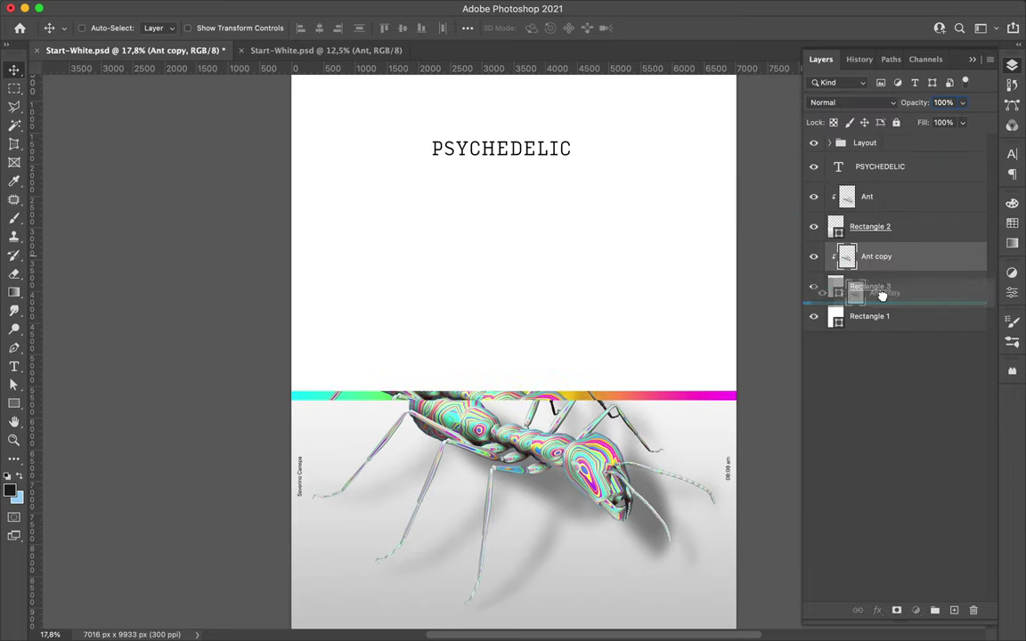
Reorder Ant copy in the layer stack and move it up above the rainbow bar.
left_click_drag(882, 274, 881, 301)
left_click_drag(574, 468, 574, 382)
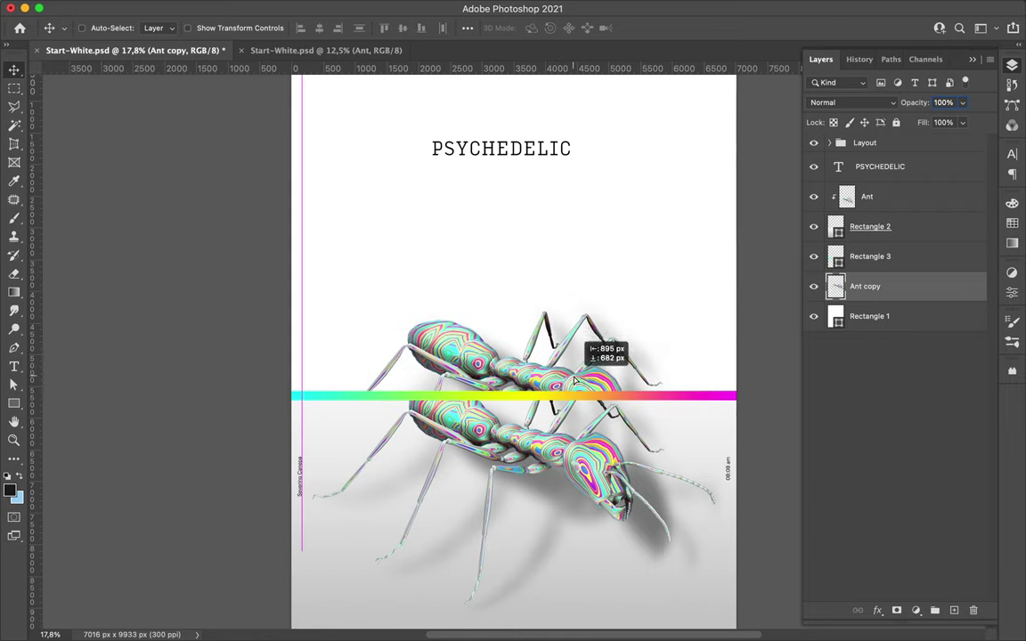
scroll(561, 374, "up", 1)
scroll(543, 363, "down", 3)
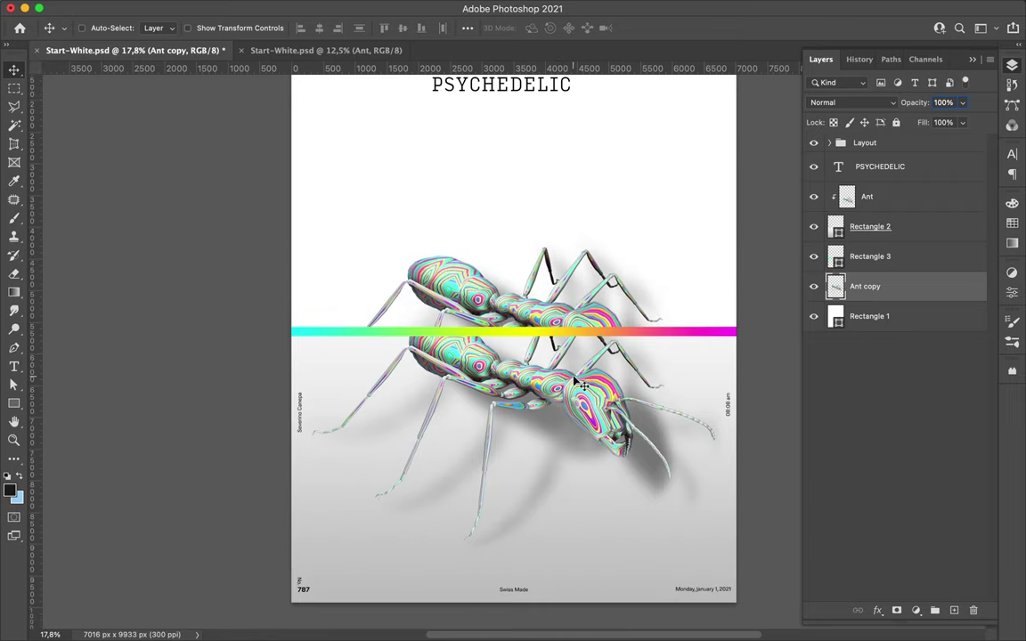
scroll(543, 363, "up", 2)
left_click_drag(865, 285, 865, 156)
mouse_move(583, 258)
left_mouse_down()
mouse_move(585, 354)
mouse_move(586, 330)
left_mouse_up()
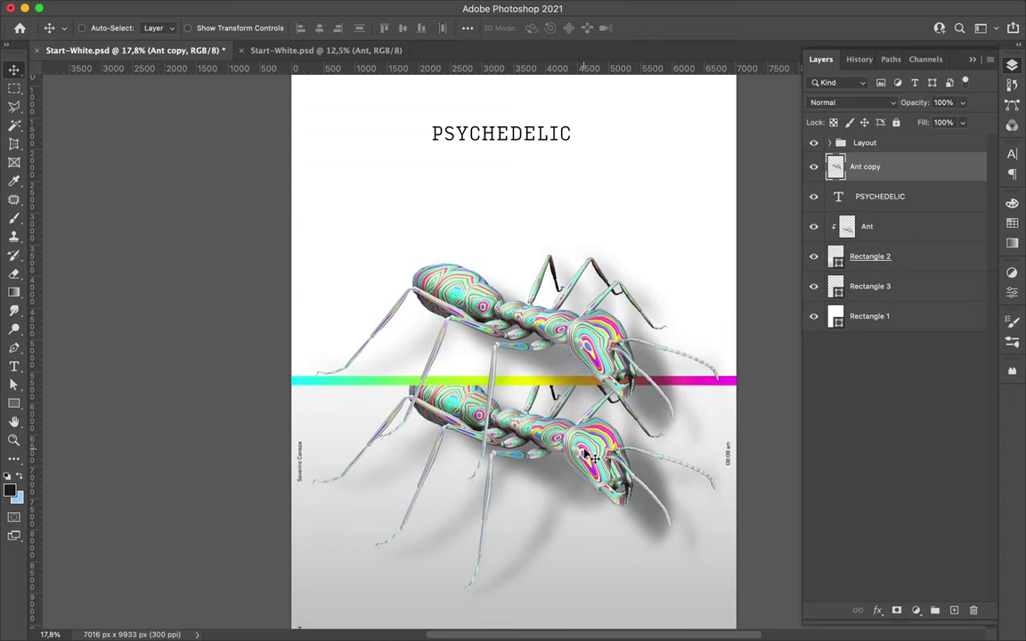
Set PSYCHEDELIC to Input Serif Extra Light, then drag a copy of the rainbow bar upward.
left_click(549, 134)
left_click(1012, 153)
left_click(923, 175)
scroll(802, 356, "down", 10)
scroll(809, 294, "down", 10)
left_click(725, 244)
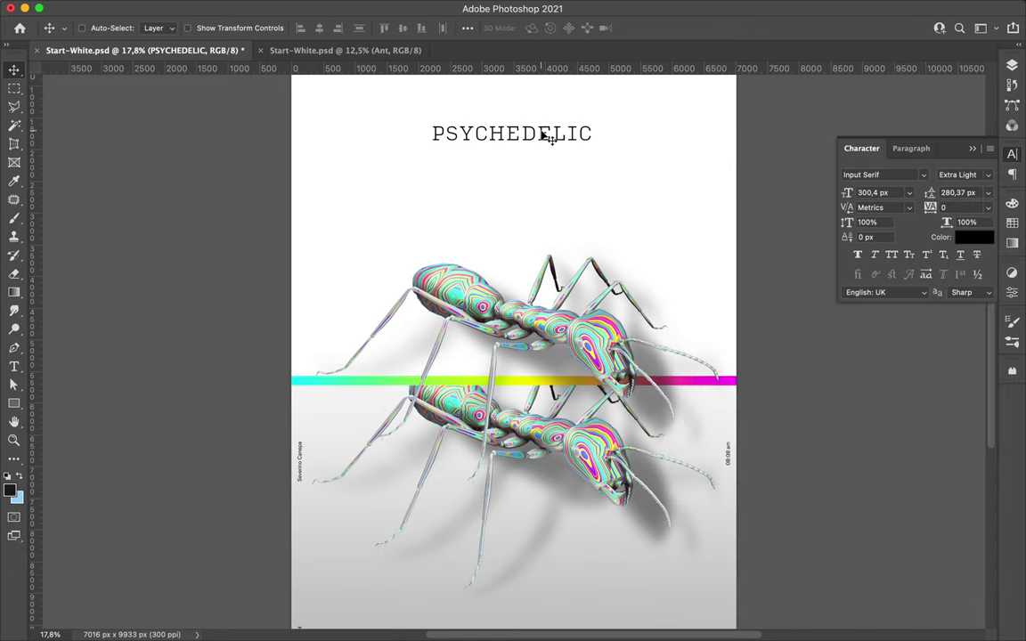
scroll(541, 161, "down", 2)
scroll(534, 223, "down", 2)
left_click_drag(410, 392, 518, 275)
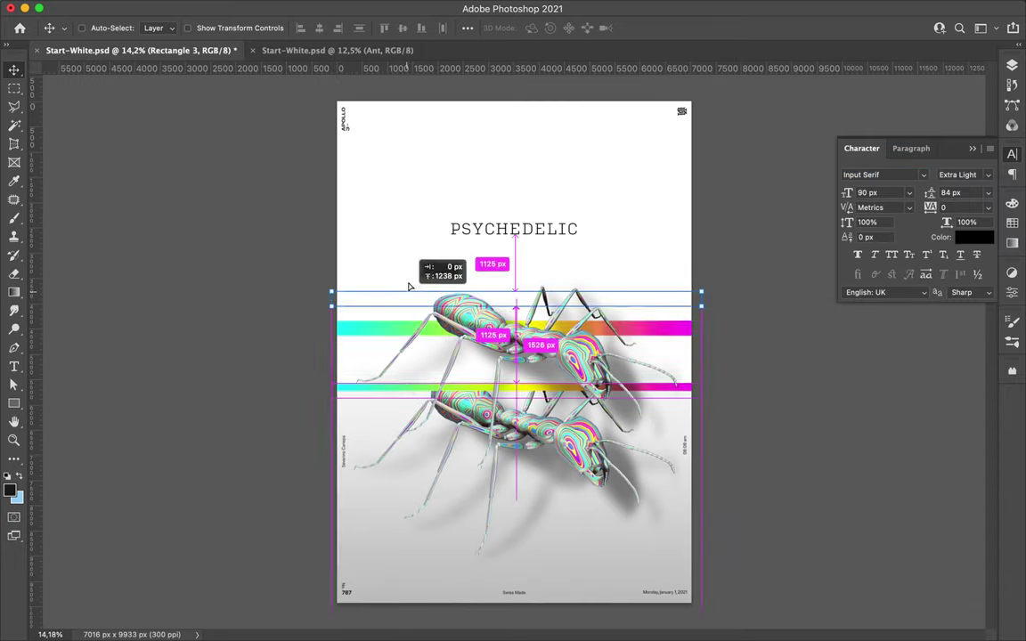
Squeeze the bar copy into a narrow vertical strip and adjust its gradient angle.
key("ctrl+t")
mouse_move(331, 275)
left_mouse_down()
mouse_move(691, 275)
mouse_move(556, 185)
mouse_move(510, 207)
left_mouse_up()
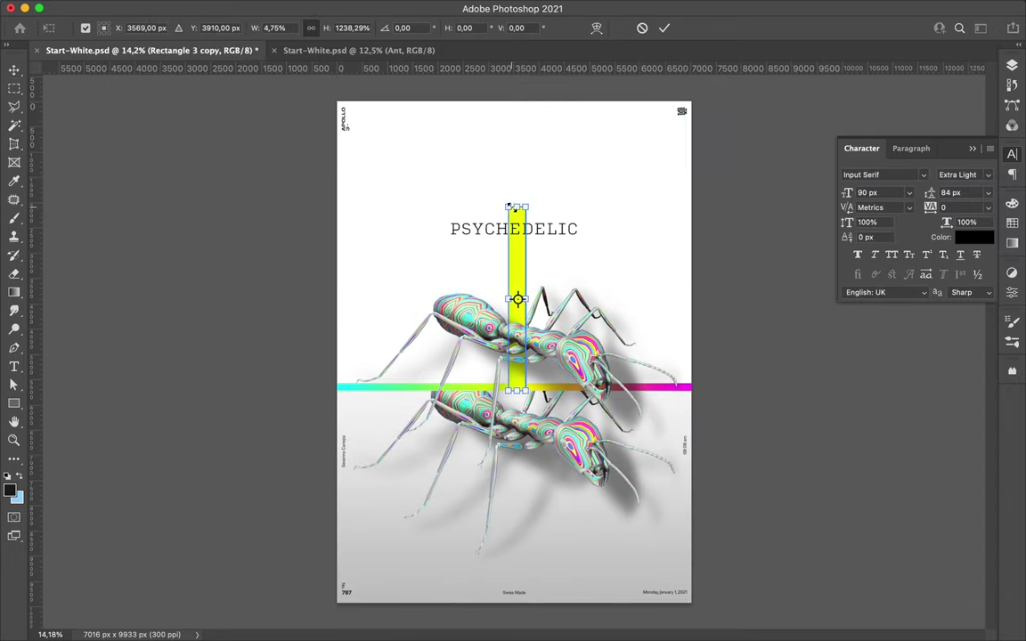
key("Return")
key("a")
left_click(213, 29)
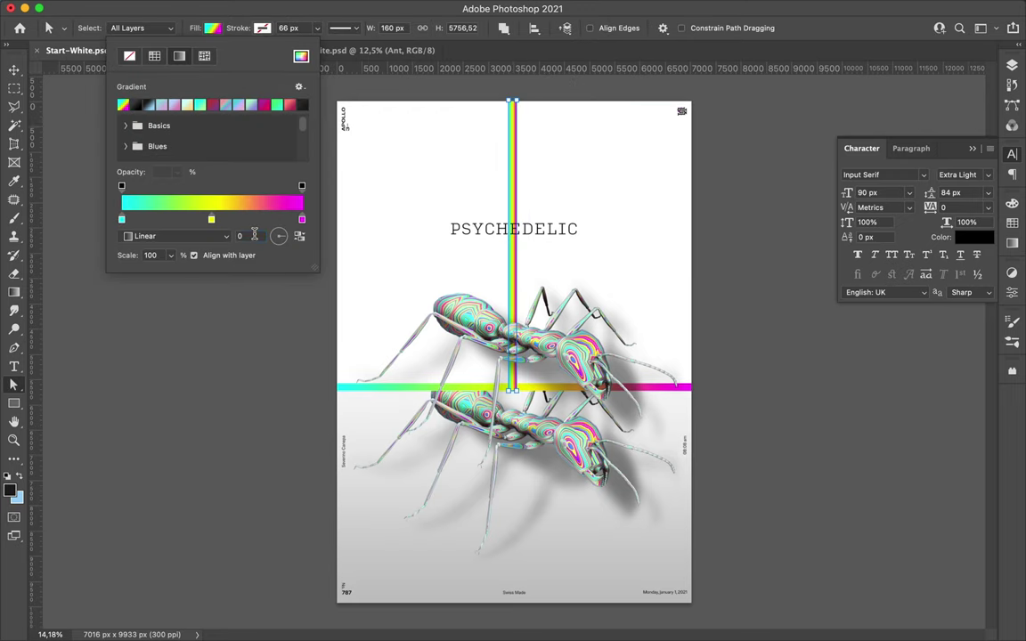
key("v")
Align the vertical gradient bar and stretch it taller through the title.
scroll(514, 337, "up", 5)
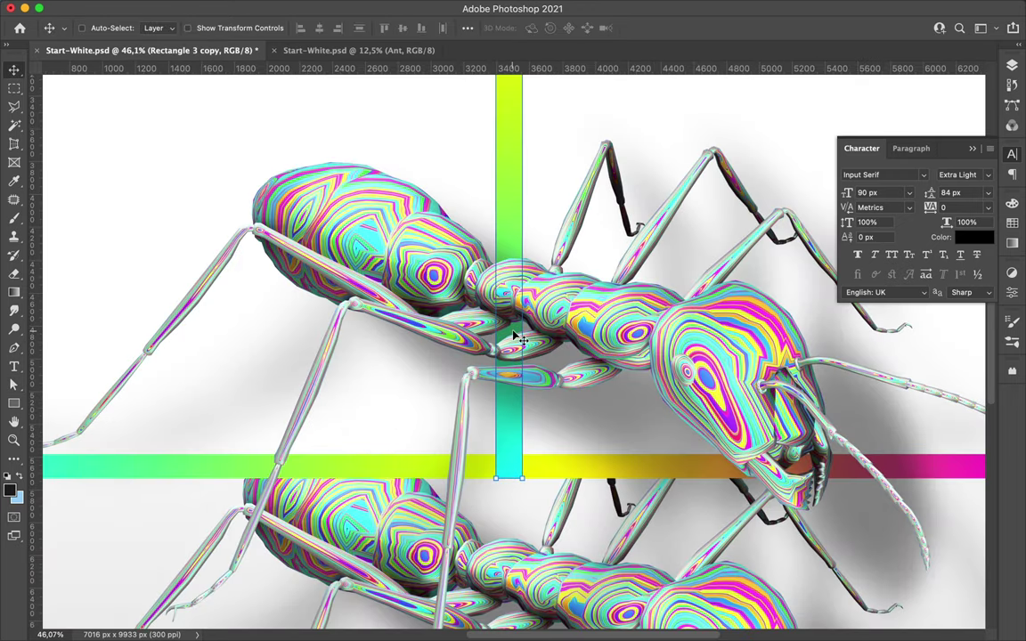
scroll(664, 202, "down", 5)
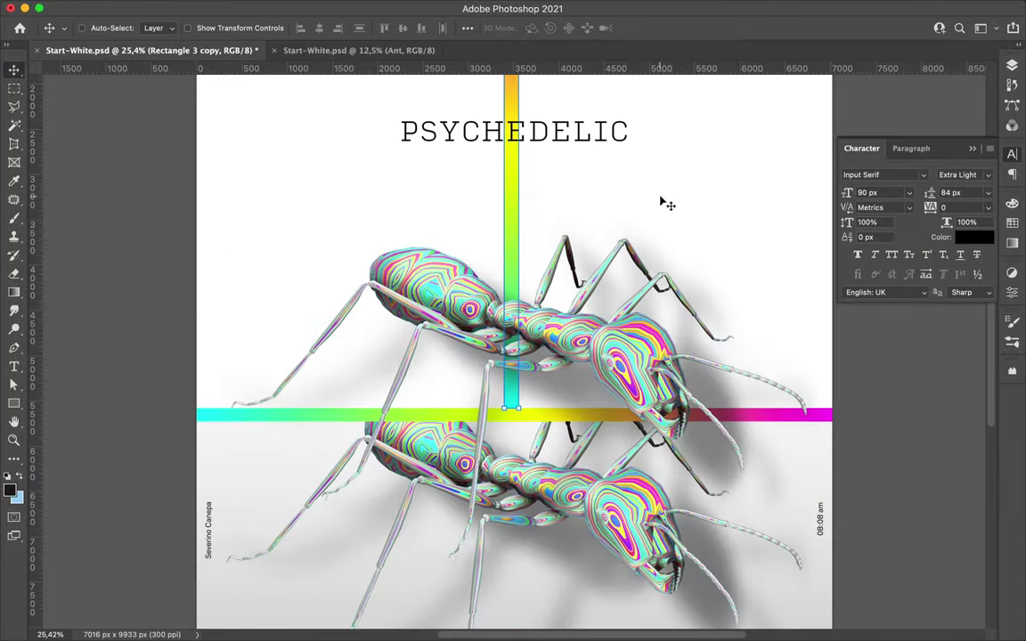
left_click(468, 27)
left_click(574, 203)
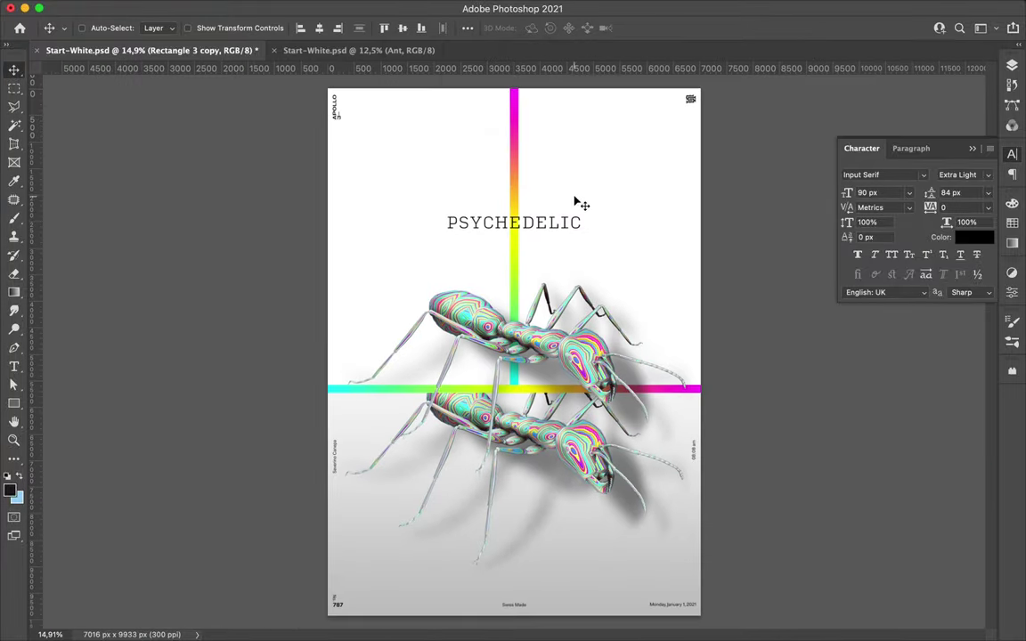
left_click_drag(687, 388, 669, 434)
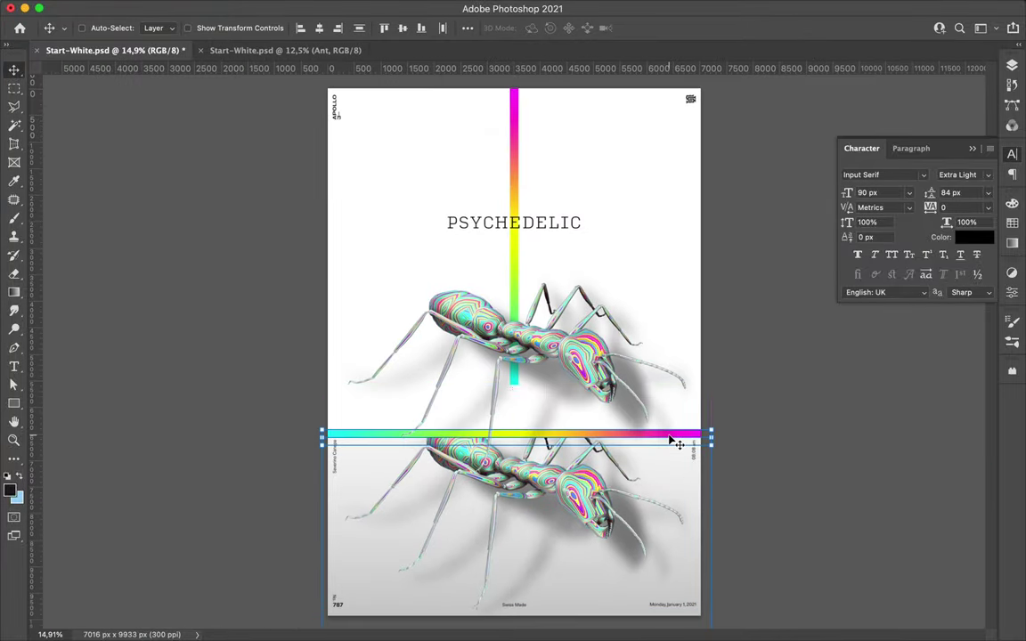
Shift the lower panel and horizontal bar down, and move the lower ant onto the upper ant.
left_click(514, 267)
key("ctrl+t")
left_click_drag(514, 383, 514, 436)
key("Return")
mouse_move(595, 481)
left_mouse_down()
mouse_move(572, 442)
mouse_move(583, 398)
left_mouse_up()
Draw a rectangle around PSYCHEDELIC with a gradient outline and a white fill.
key("u")
left_click(158, 28)
left_click(205, 28)
left_click(169, 51)
mouse_move(434, 213)
left_mouse_down()
mouse_move(537, 239)
mouse_move(589, 236)
left_mouse_up()
left_click(297, 28)
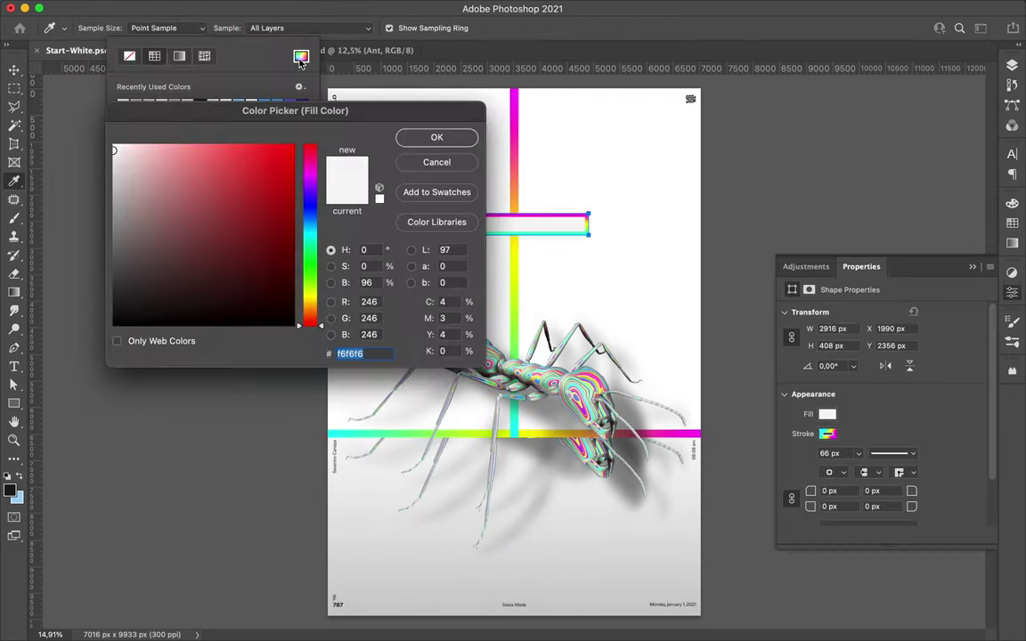
left_click(398, 123)
Place the box below PSYCHEDELIC, resize it to fit the text, and change its outline gradient.
key("v")
left_click_drag(877, 166, 878, 239)
key("ctrl+t")
left_click_drag(510, 185, 509, 196)
left_click_drag(621, 170, 659, 170)
key("Return")
key("a")
left_click(338, 28)
left_click(268, 137)
Zoom out to see more of the poster and select the Ant layer.
key("v")
key("ctrl+minus")
scroll(703, 274, "down", 2)
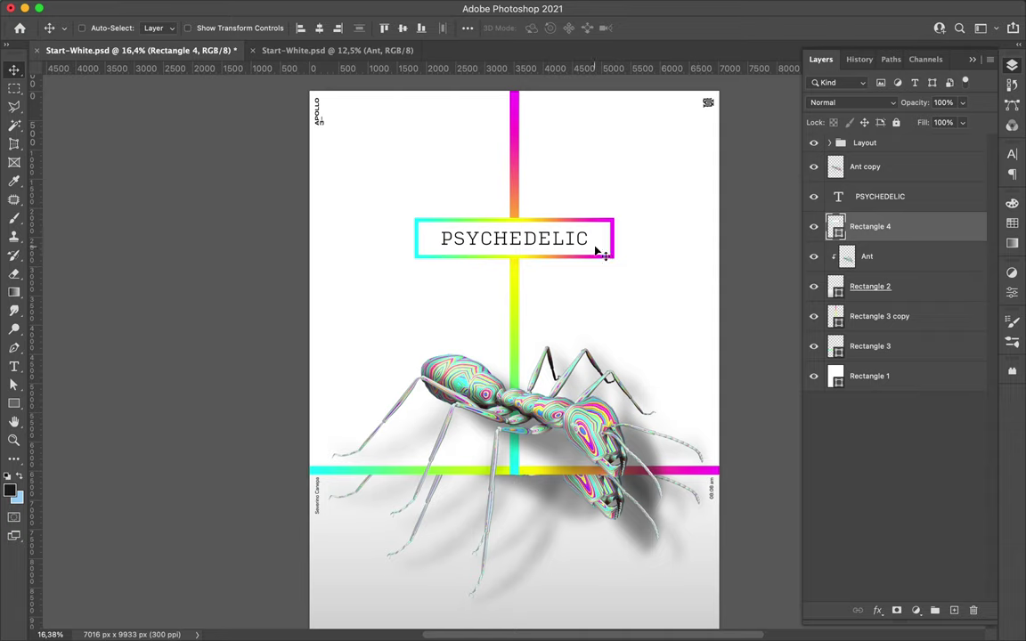
scroll(534, 267, "down", 5)
left_click(615, 396, "ctrl")
scroll(614, 396, "up", 3)
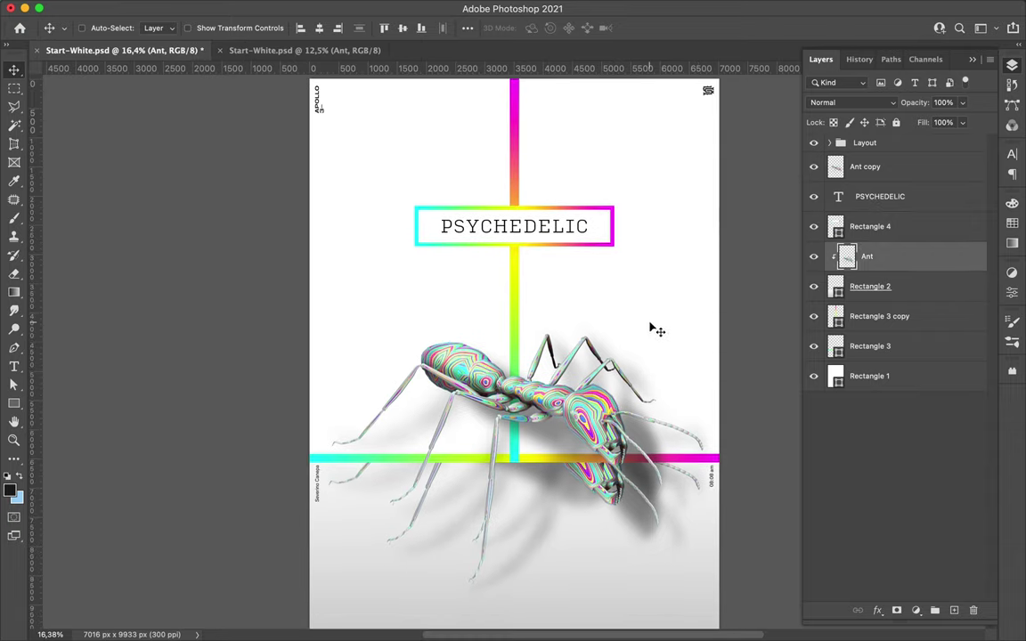
Duplicate the vertical bar into a wide right-side panel below the bars with 20% fill.
left_click(522, 268)
key("ctrl+alt+t")
left_click_drag(524, 270, 719, 270)
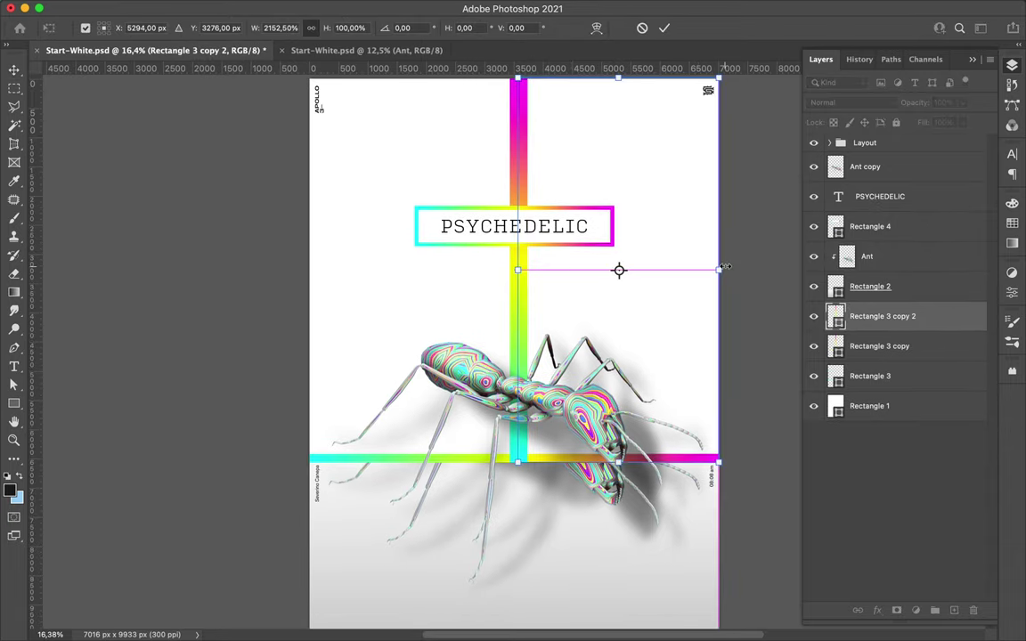
key("Return")
left_click_drag(881, 316, 881, 392)
left_click(514, 461, "ctrl")
key("ctrl+t")
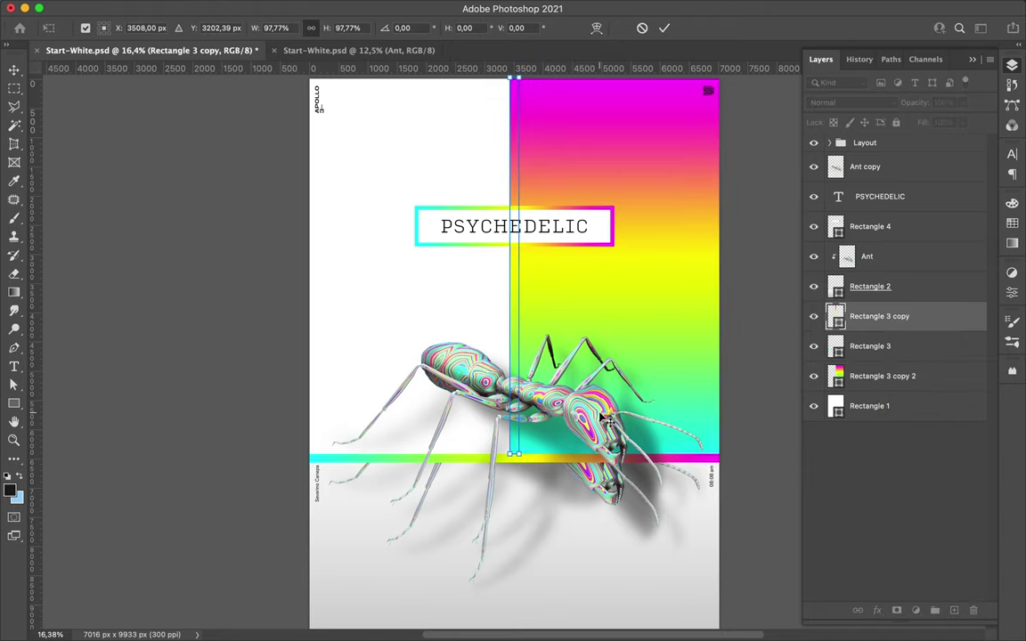
key("Return")
left_click(708, 325, "ctrl")
key("shift+2")
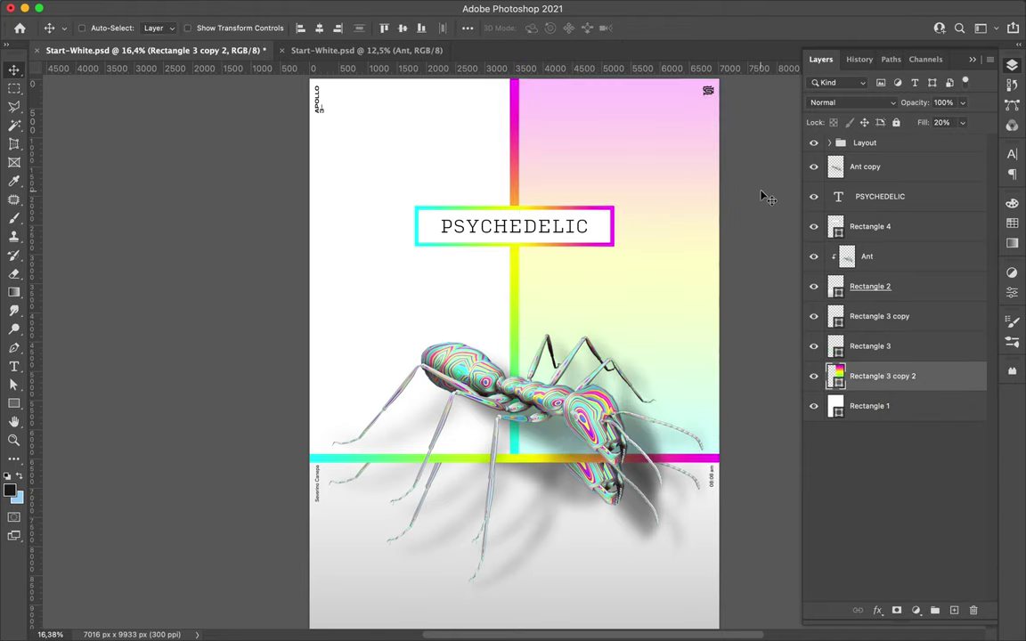
Draw a gradient circle behind PSYCHEDELIC and delete its right anchor point.
key("u")
left_click_drag(515, 226, 571, 284)
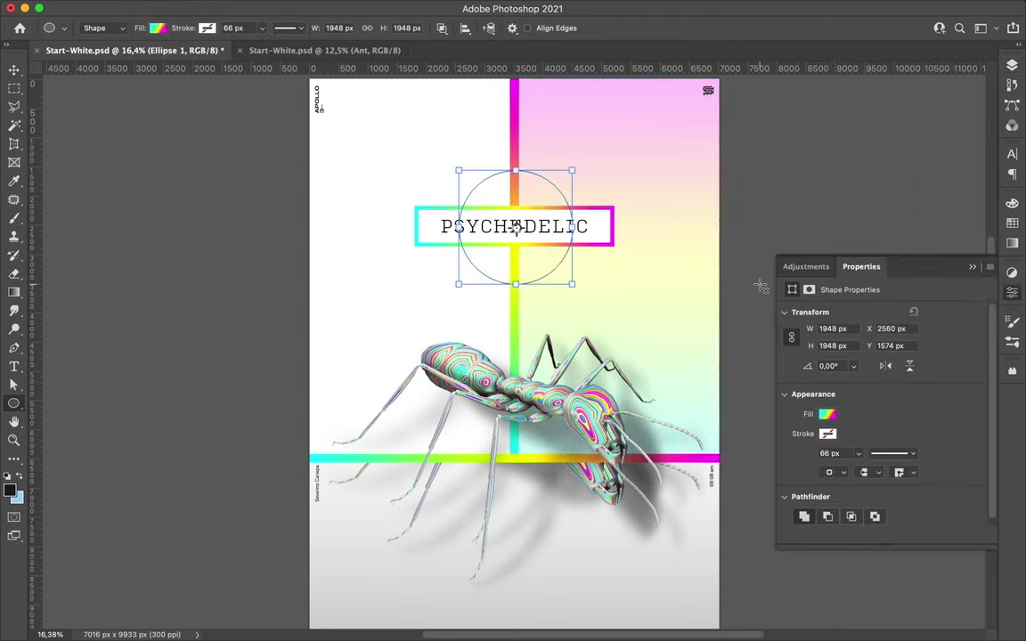
key("a")
key("Delete")
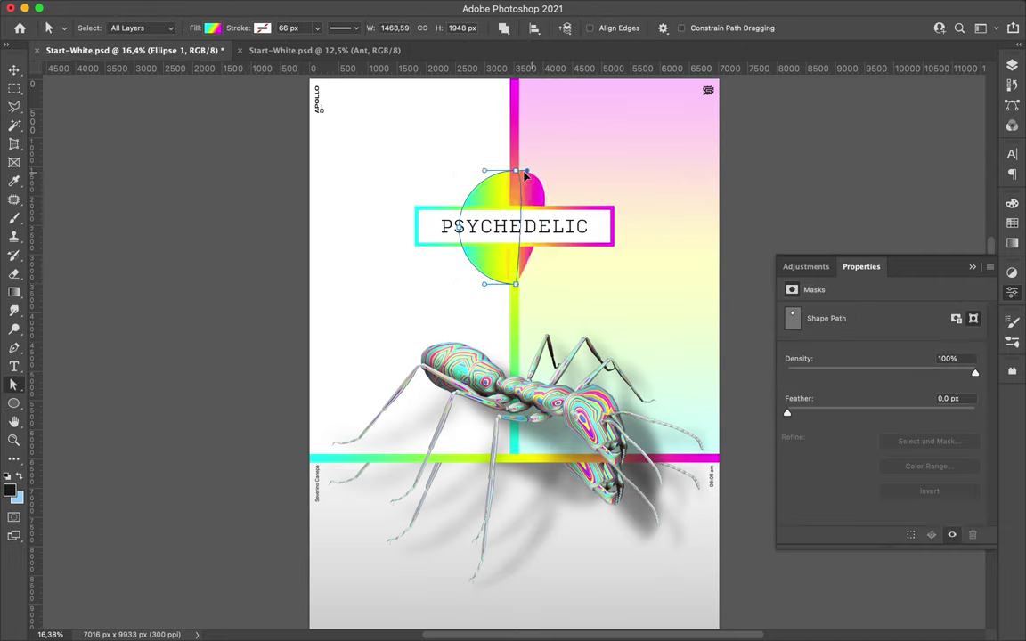
Restore the full circle, then copy half of it onto its own layer, Layer 1.
key("v")
key("ctrl+z")
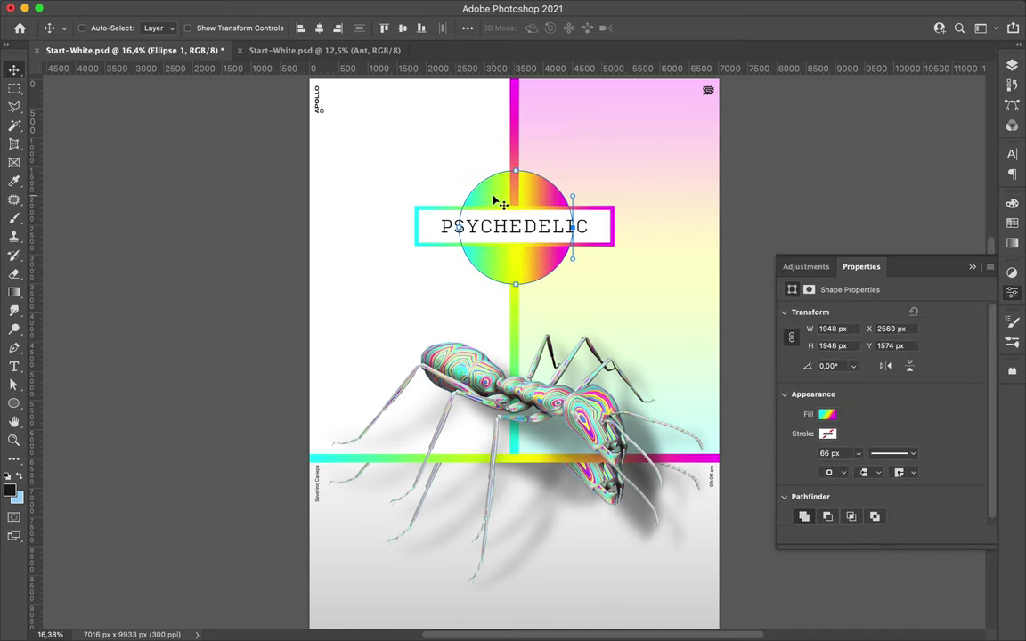
key("F7")
right_click(855, 376)
key("Escape")
key("m")
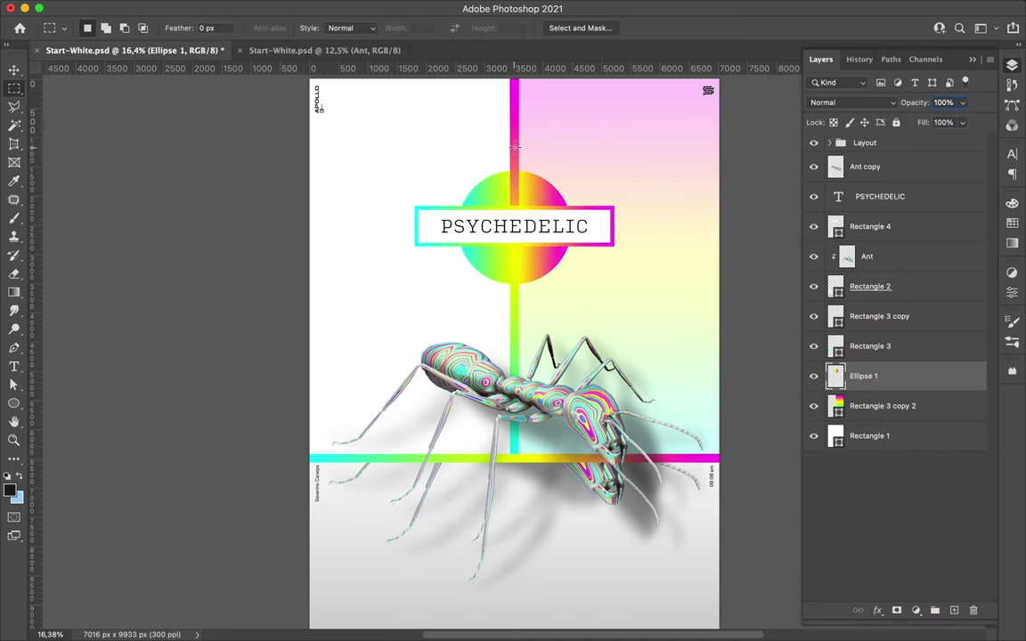
key("ctrl+j")
Move the half circle under the Ant layer and rotate it into place below the bar.
left_click_drag(626, 285, 591, 546)
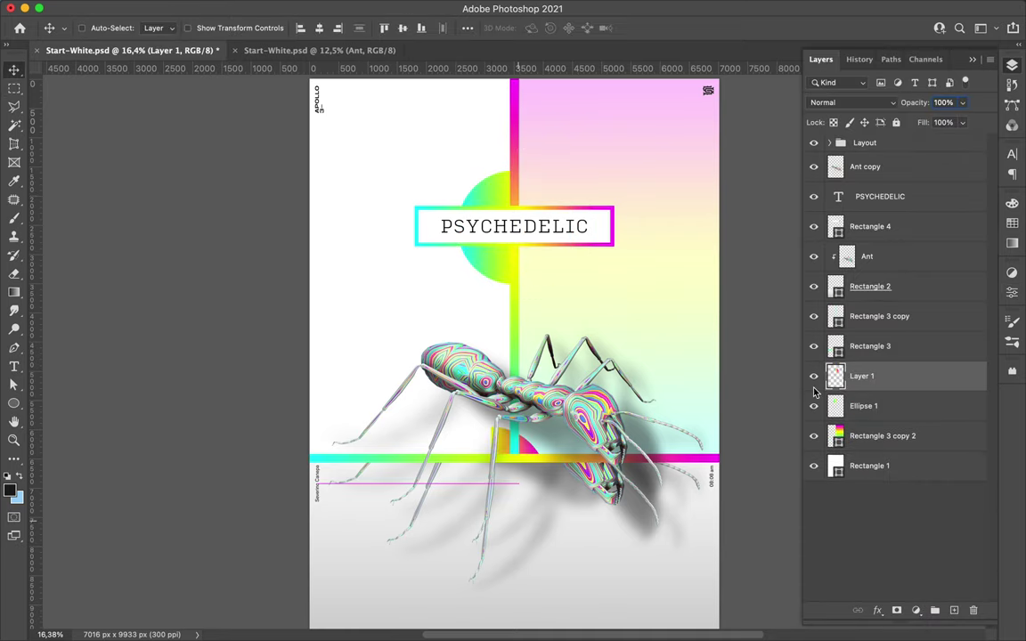
left_click_drag(869, 375, 870, 286)
key("ctrl+t")
mouse_move(457, 388)
left_mouse_down()
mouse_move(628, 450)
mouse_move(548, 512)
left_mouse_up()
key("Return")
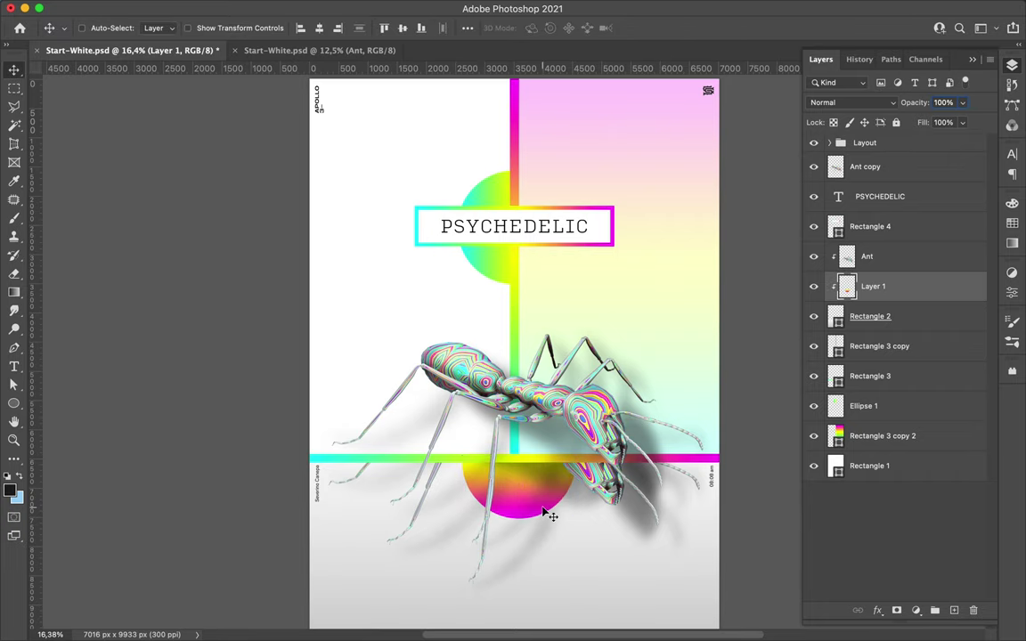
scroll(546, 514, "up", 3)
key("ctrl+0")
left_click(477, 264, "ctrl")
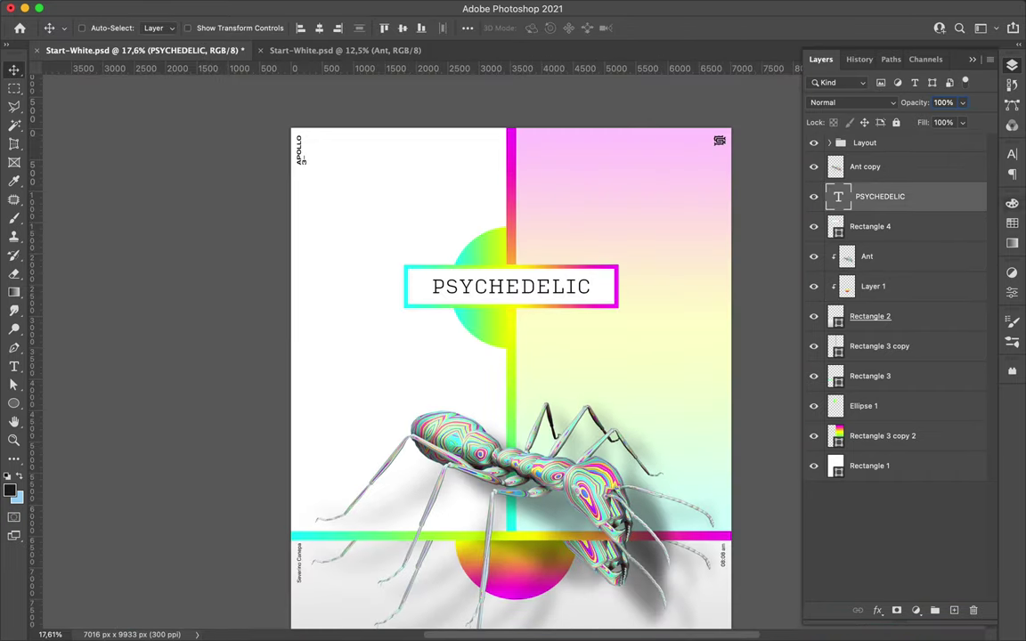
Duplicate PSYCHEDELIC down onto the ant and retype the copy as ANT.
left_click(1012, 154)
scroll(410, 229, "down", 3)
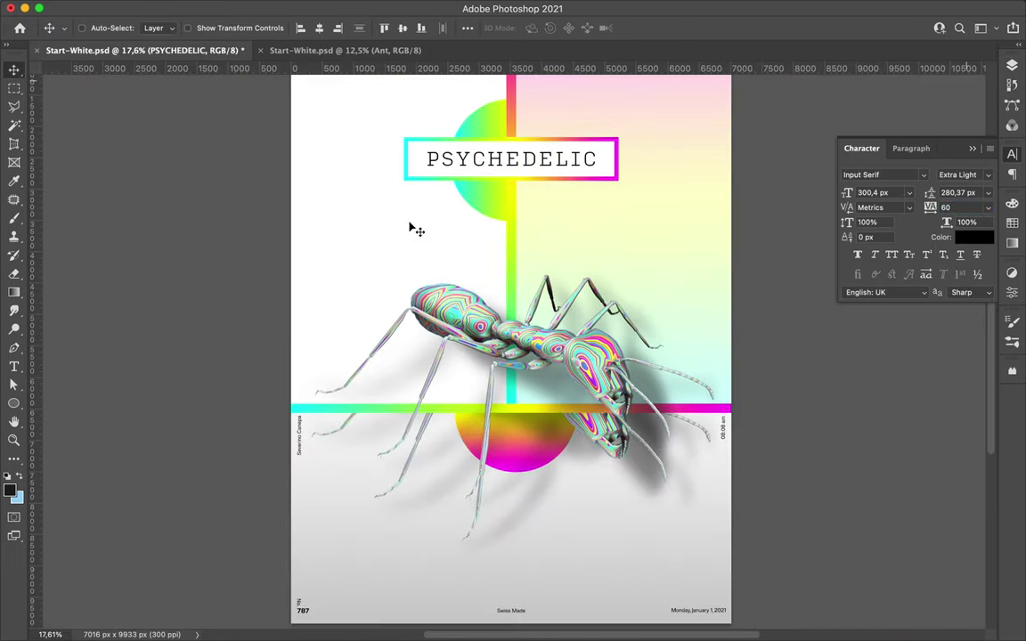
left_click_drag(488, 187, 485, 400)
double_click(481, 383)
type("ANT")
left_click(13, 69)
Set ANT in Input Serif Condensed Regular, scale it to about 359%, and rest it above the bar.
left_click(924, 175)
scroll(780, 338, "down", 3)
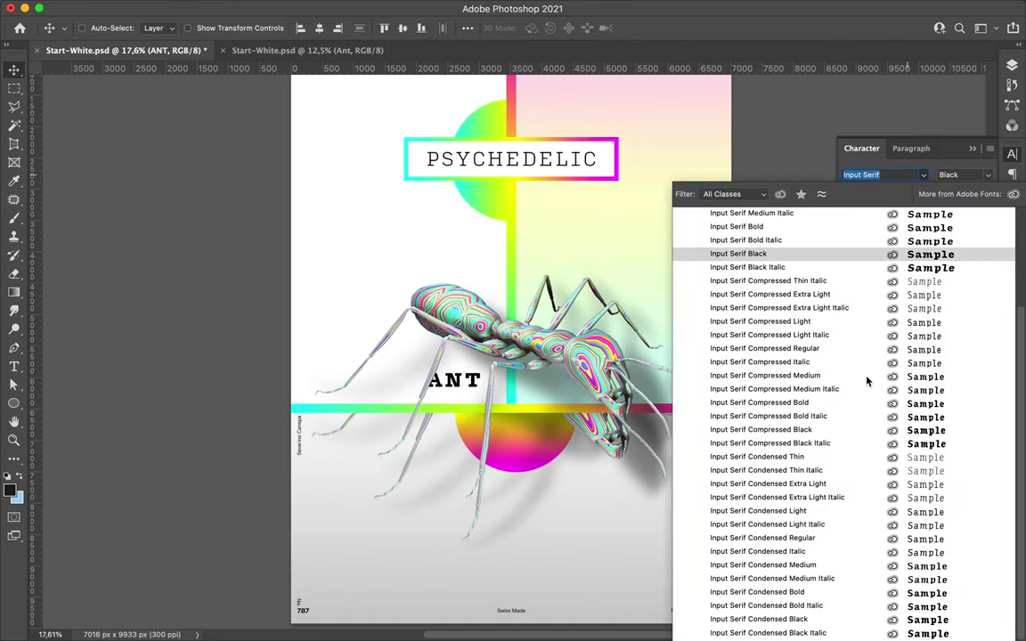
left_click(754, 538)
key("ctrl+t")
left_click_drag(426, 370, 308, 309)
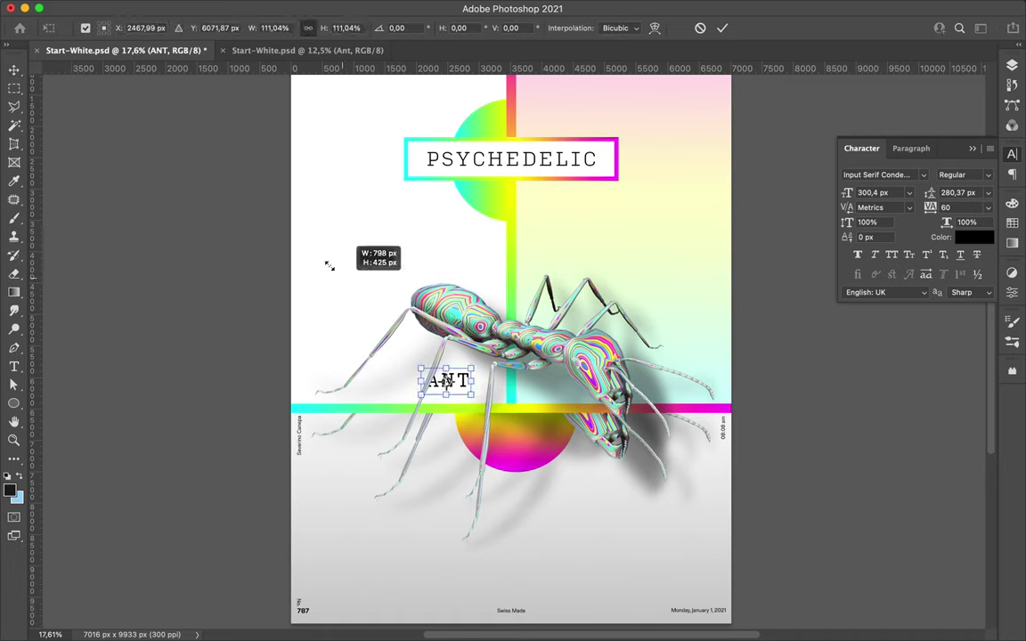
key("Return")
left_click_drag(415, 355, 428, 385)
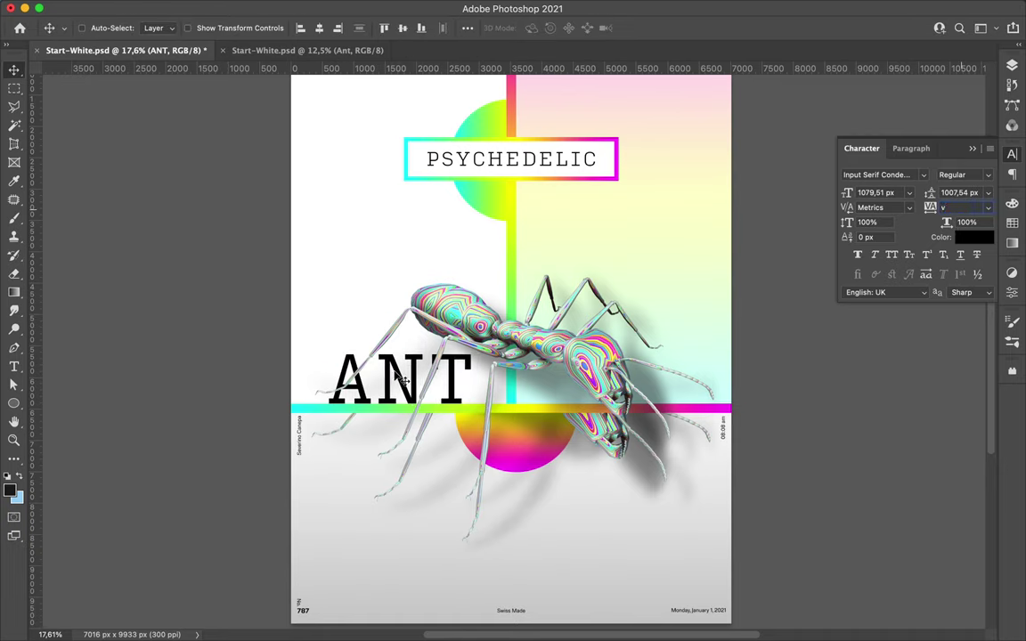
Duplicate ANT to the right side and retype the copy as #17.
left_click_drag(357, 341, 587, 342)
double_click(653, 376)
type("417")
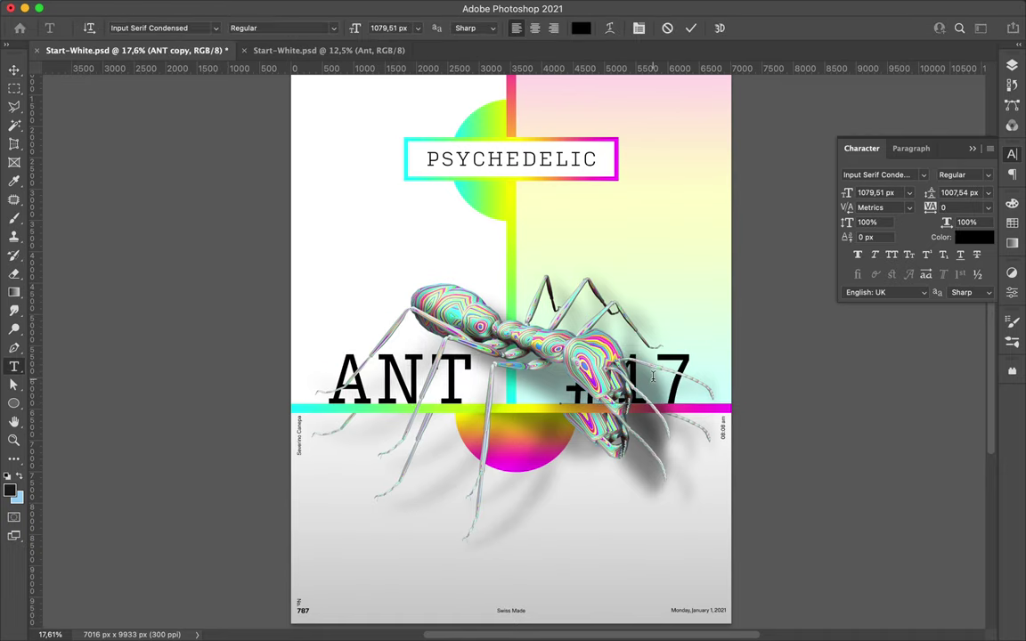
key("ctrl+Return")
key("v")
left_click(398, 378)
Move #17 down near the poster bottom and centre ANT horizontally over the bar.
key("t")
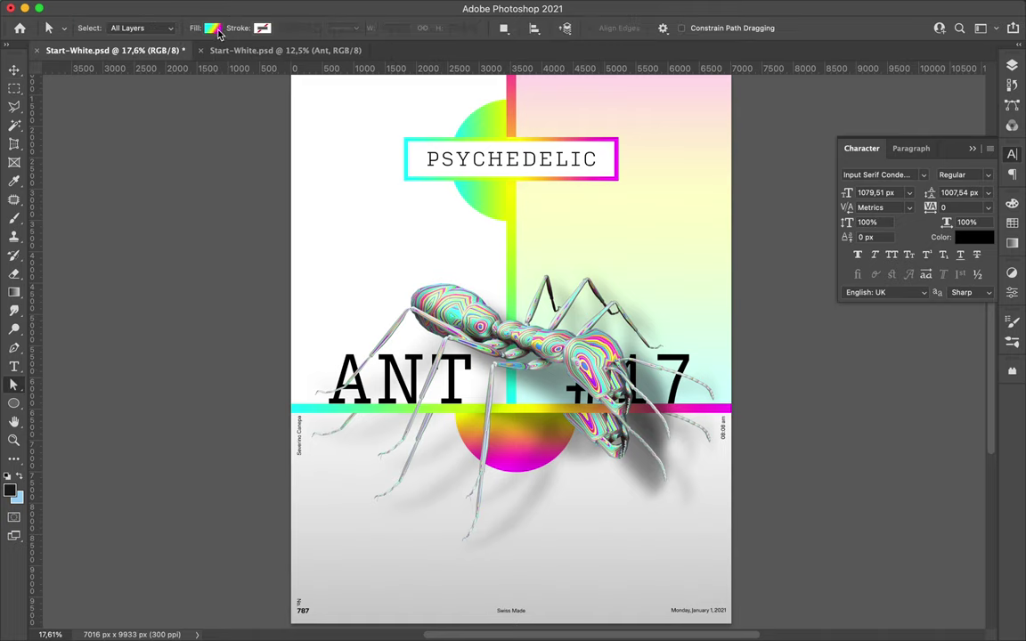
left_click(207, 27)
left_click(437, 138)
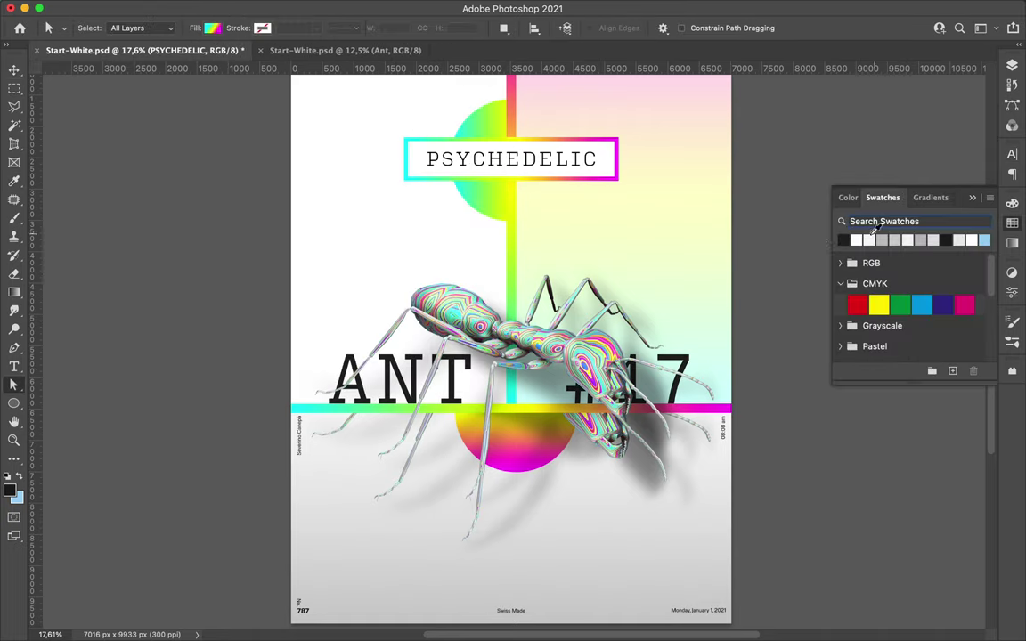
key("v")
scroll(588, 231, "down", 3)
left_click_drag(396, 326, 392, 330)
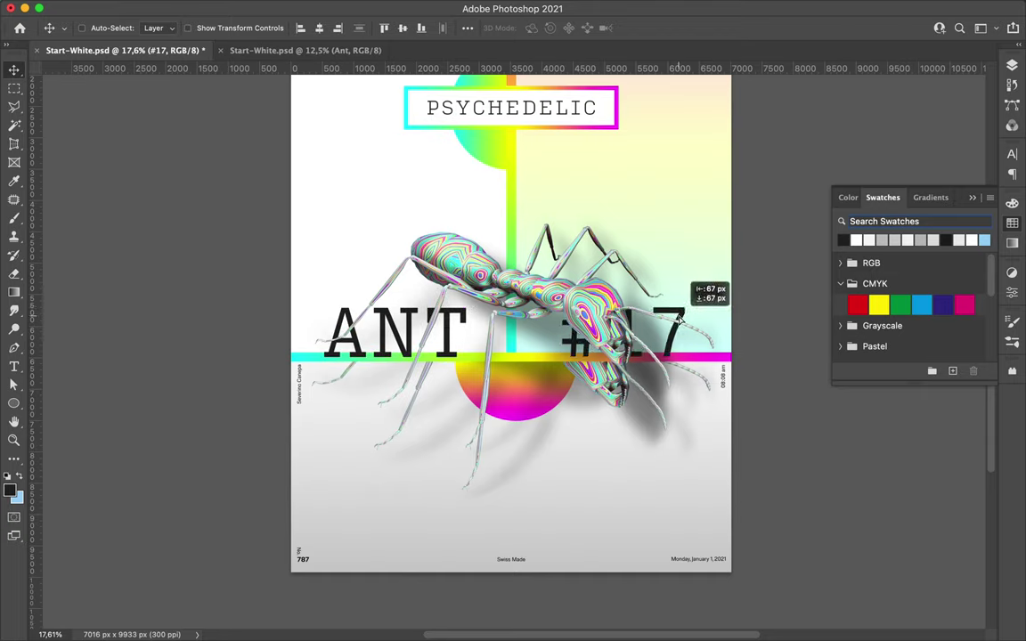
left_click_drag(677, 313, 557, 498)
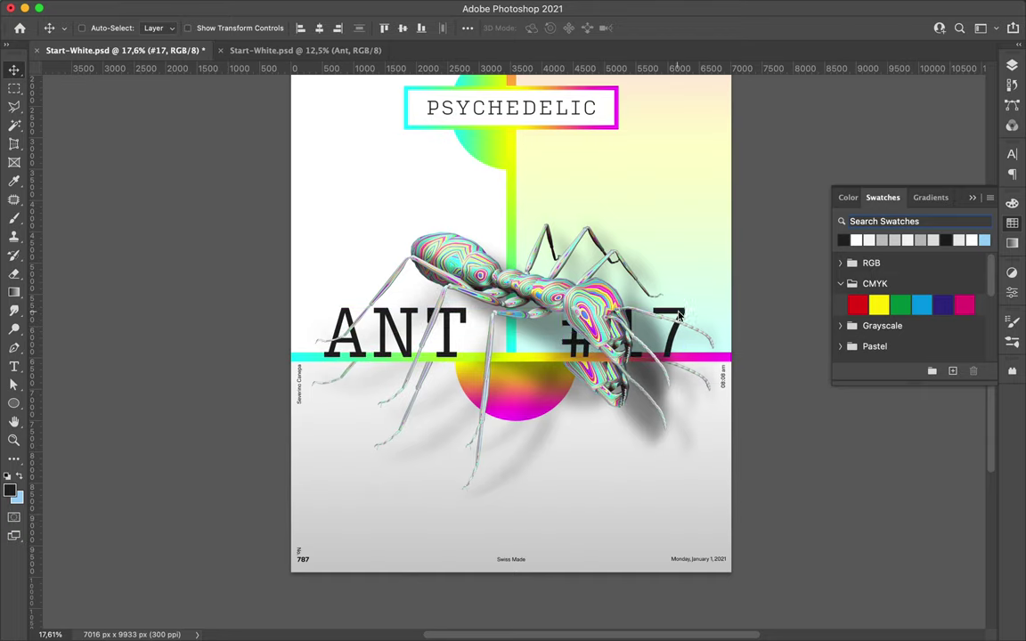
left_click_drag(461, 319, 525, 324)
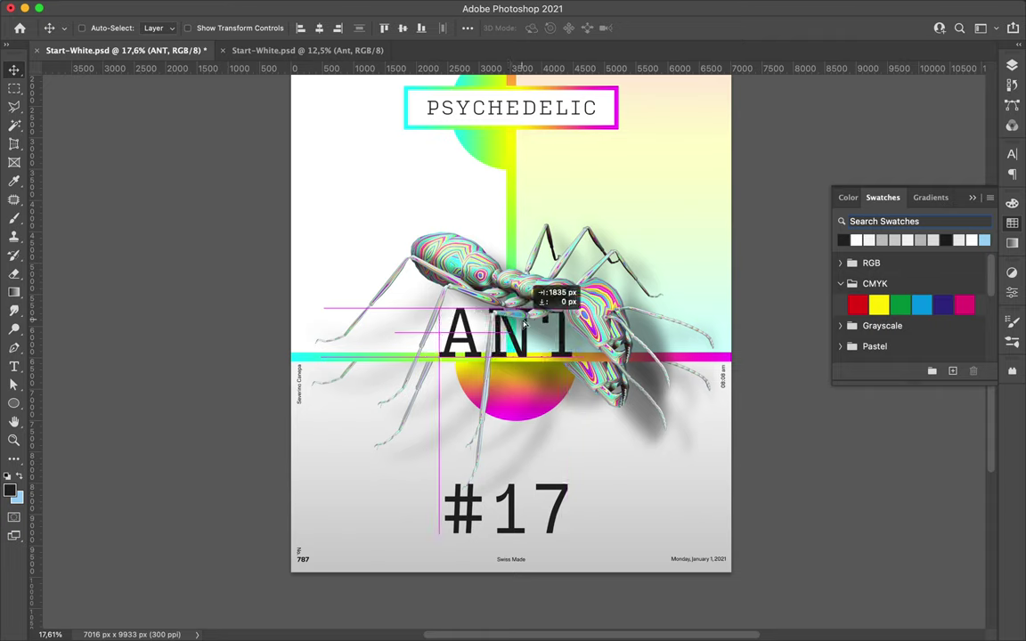
scroll(540, 413, "down", 3)
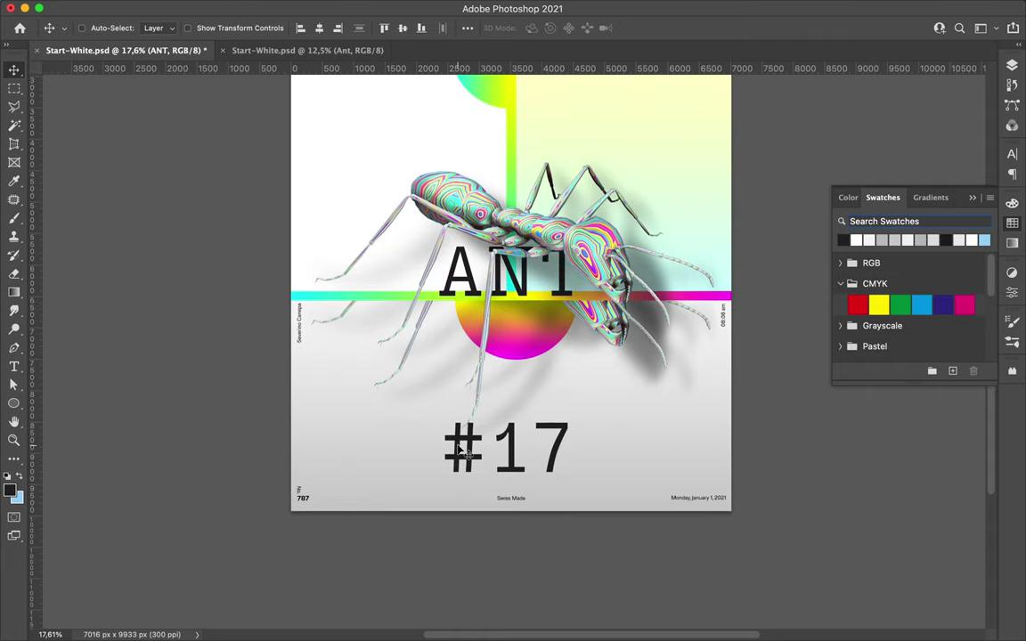
Draw a rectangle frame around #17 with an 88 px stroke.
key("u")
left_click_drag(431, 405, 578, 486)
key("ctrl+z")
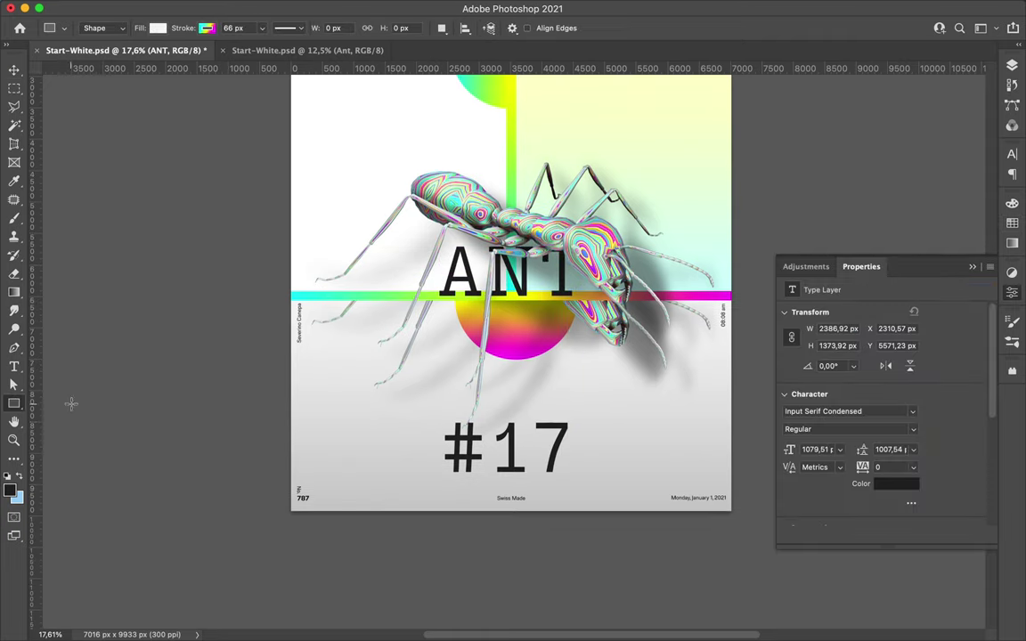
left_click_drag(577, 525, 590, 533)
key("a")
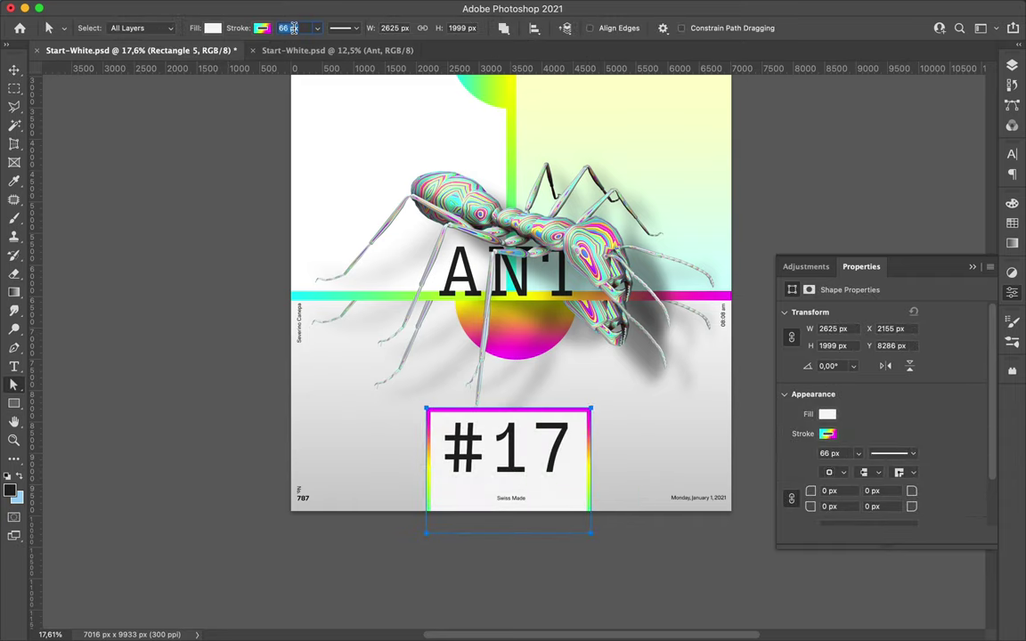
type("88")
key("Return")
key("v")
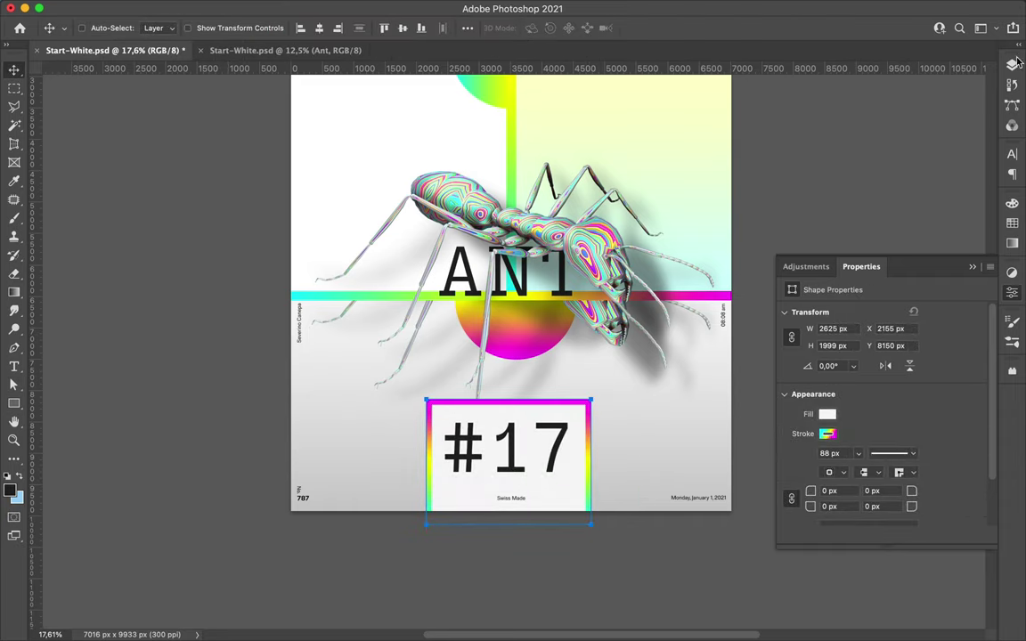
Place the frame layer beneath #17, nudge the number lower, and tighten its tracking.
left_click(1014, 65)
left_click_drag(846, 266, 914, 385)
scroll(485, 432, "up", 5)
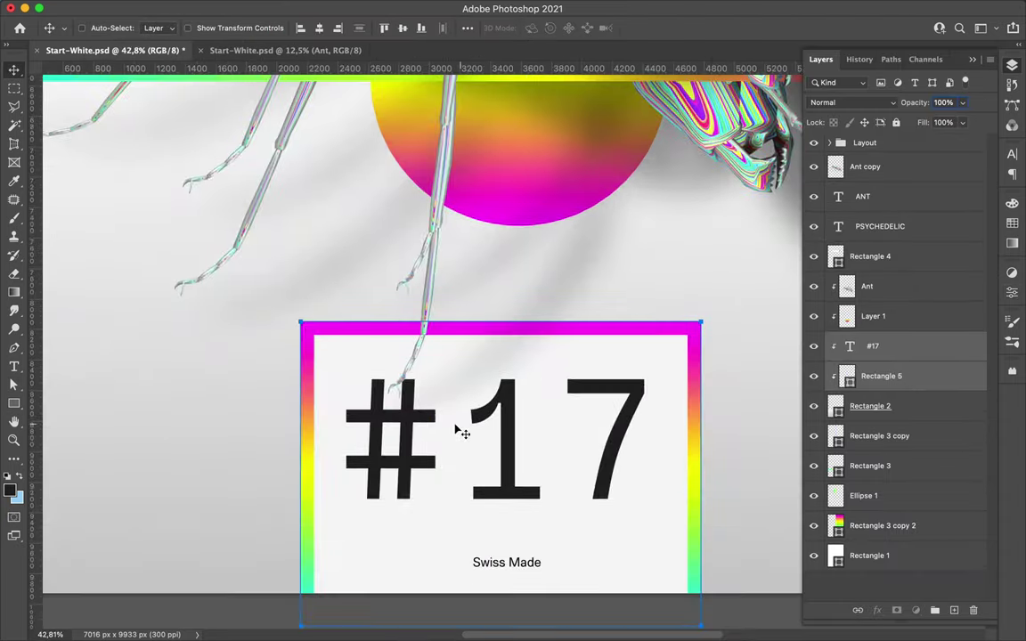
left_click_drag(485, 432, 485, 450)
scroll(514, 353, "down", 5)
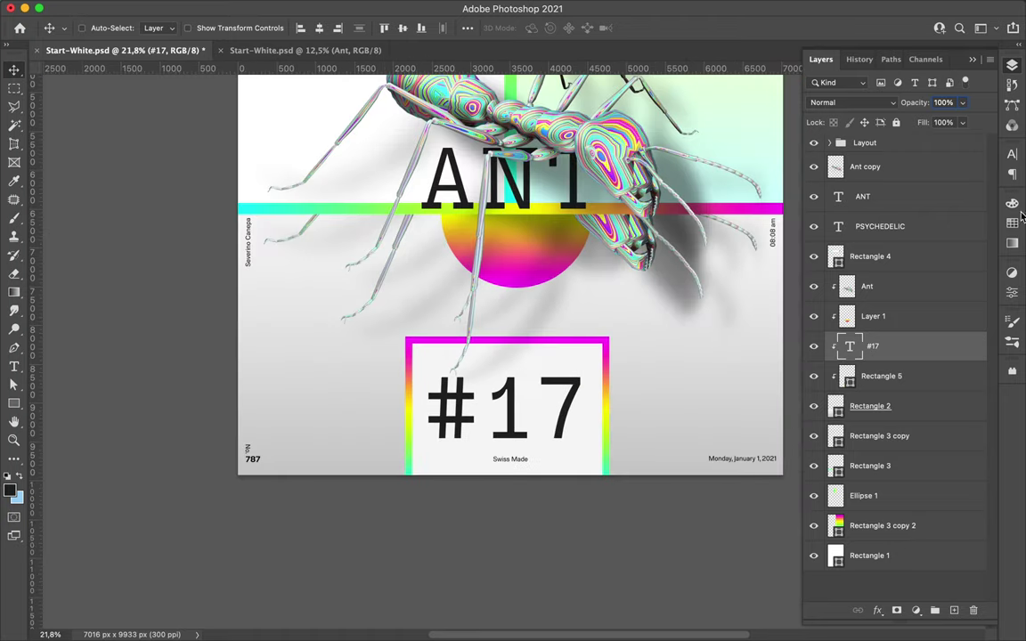
left_click(1012, 154)
left_click(963, 208)
double_click(529, 410)
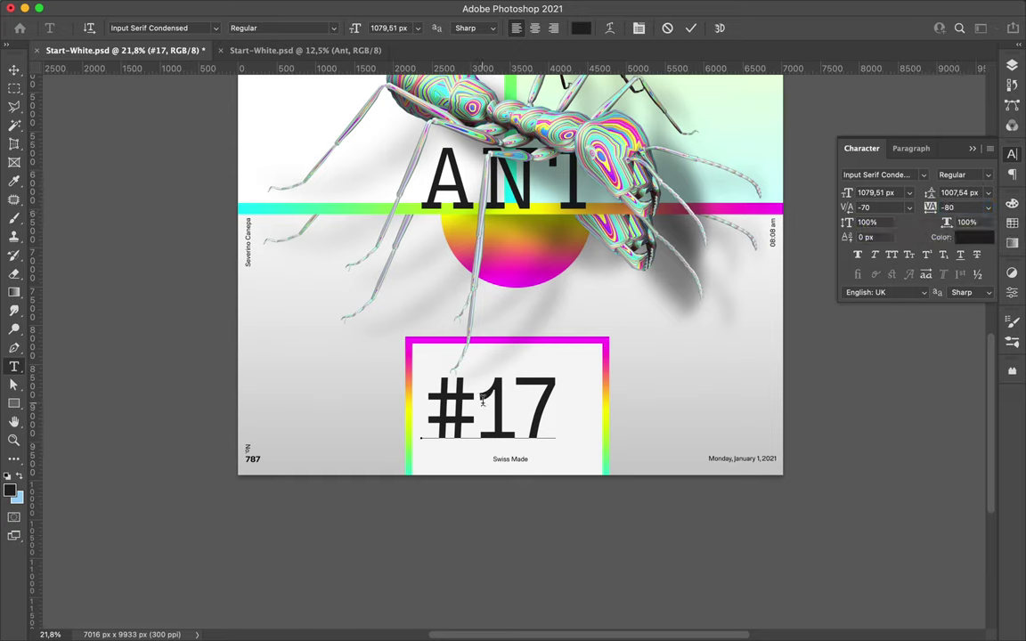
type("0")
Commit the #17 edit, shift it slightly right, and draw a thin 1657 px bar above it.
left_click(17, 67)
left_click_drag(421, 407, 436, 407)
key("u")
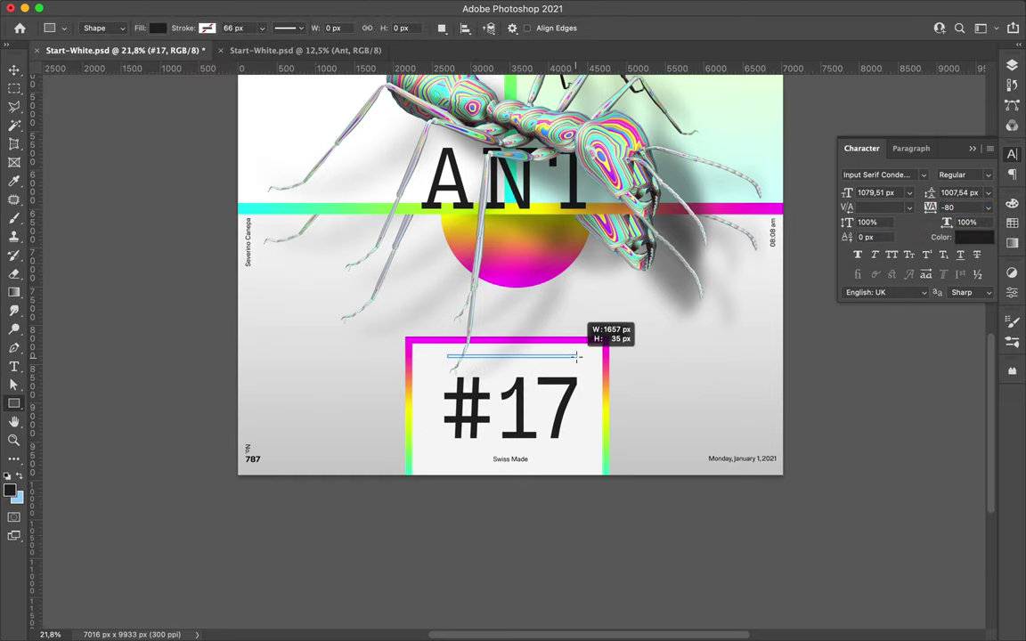
key("v")
left_click_drag(552, 360, 552, 370)
Copy the bar below #17, shorten it to 954 px from the 1, and save.
left_click_drag(525, 429, 526, 458)
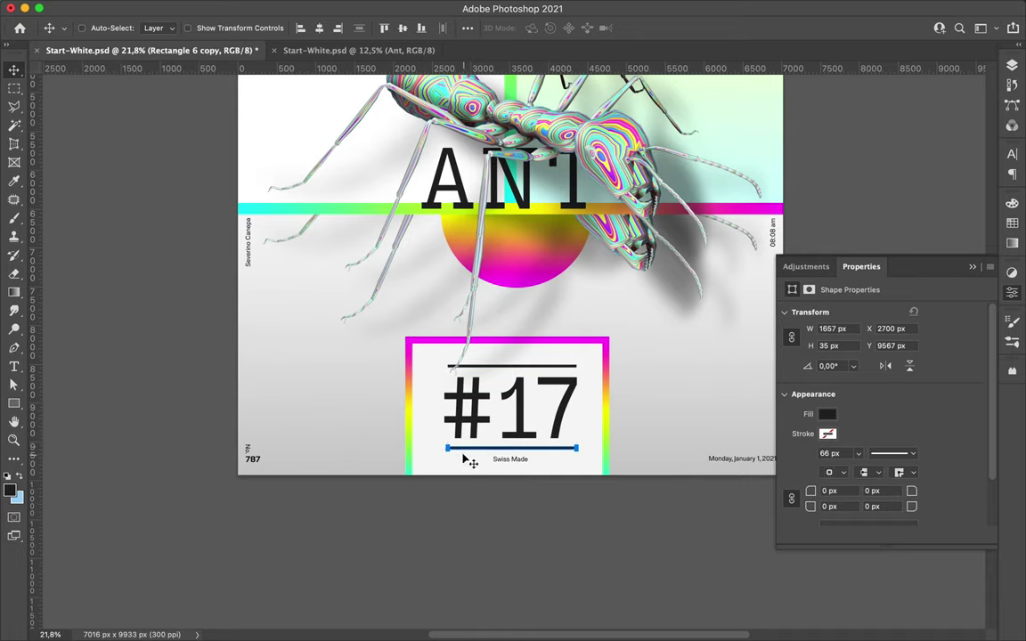
scroll(464, 458, "up", 5)
key("ctrl+t")
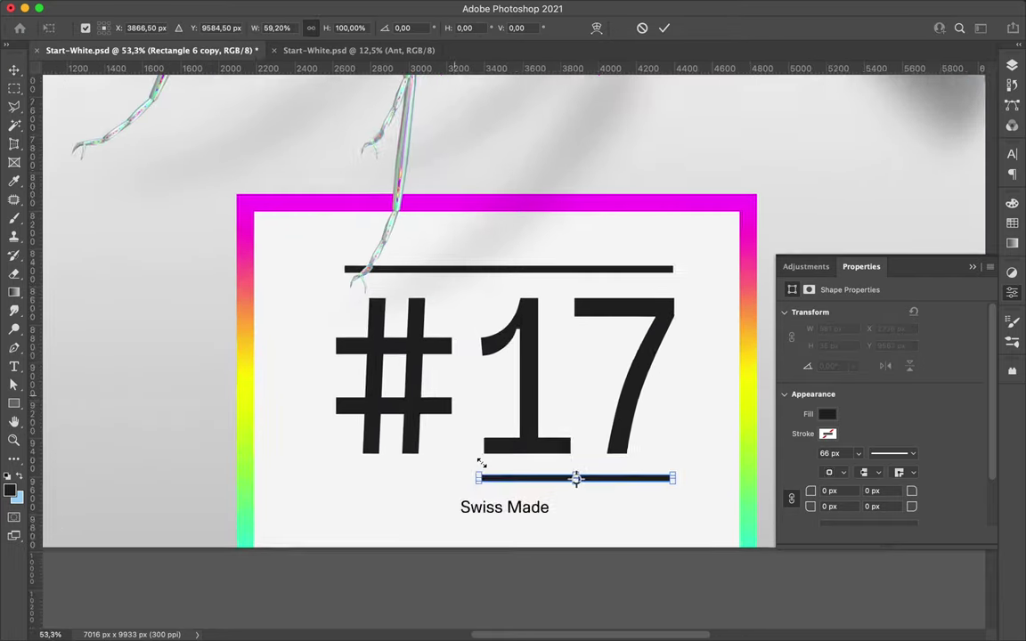
scroll(487, 464, "up", 10)
left_click_drag(487, 464, 391, 455)
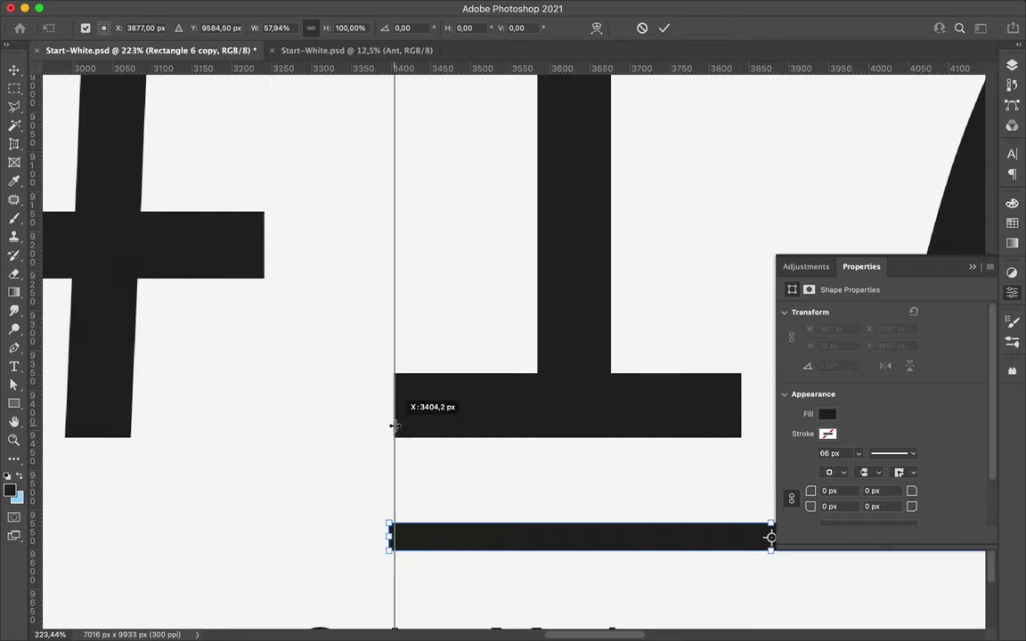
scroll(394, 426, "up", 4)
scroll(267, 519, "up", 4)
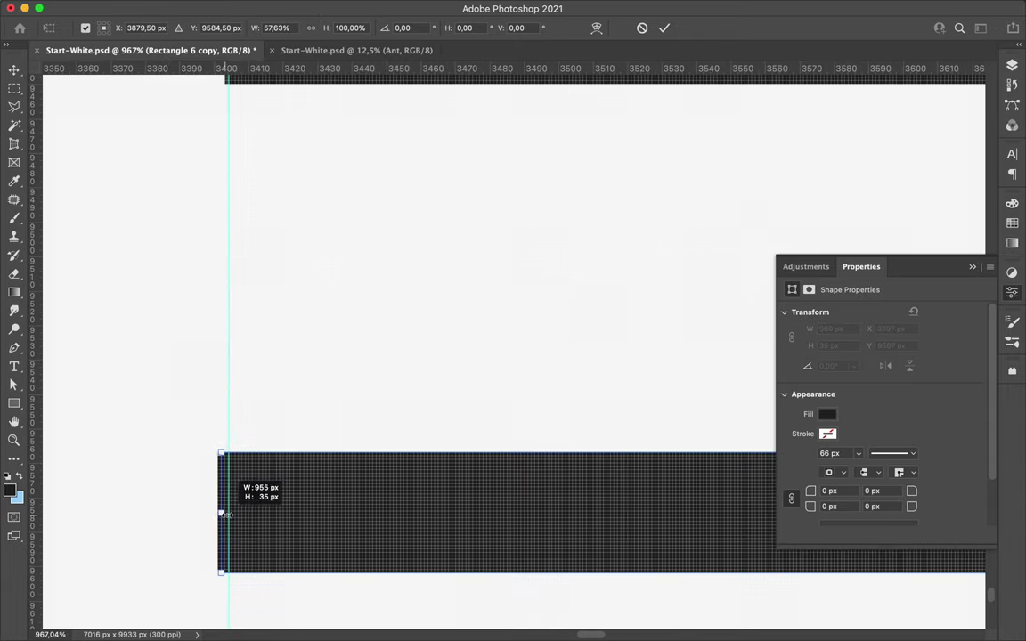
key("ctrl+0")
key("Return")
key("ctrl+s")
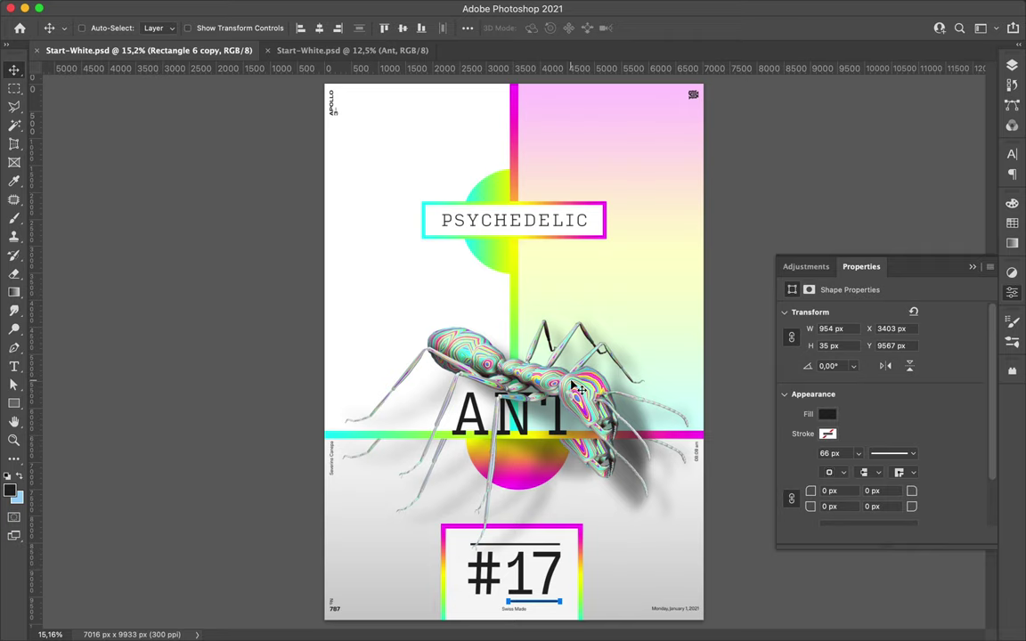
Scale the ANT title to about 230%, lower it, and duplicate the ant layer.
left_click(579, 389, "ctrl")
key("ctrl+t")
left_click_drag(450, 392, 366, 279)
left_click_drag(497, 316, 496, 336)
right_click(557, 323)
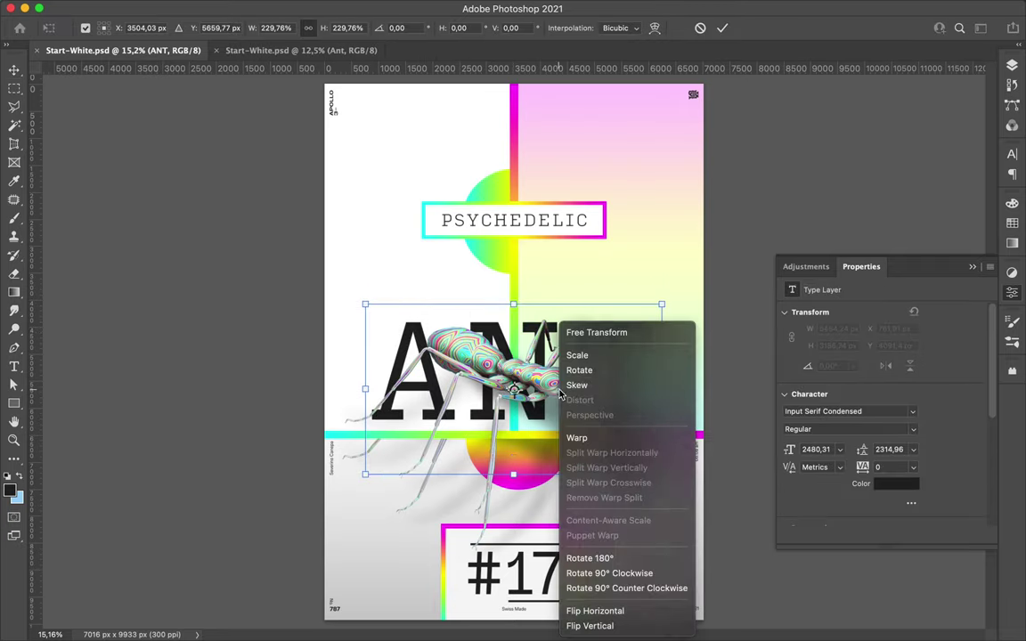
key("Return")
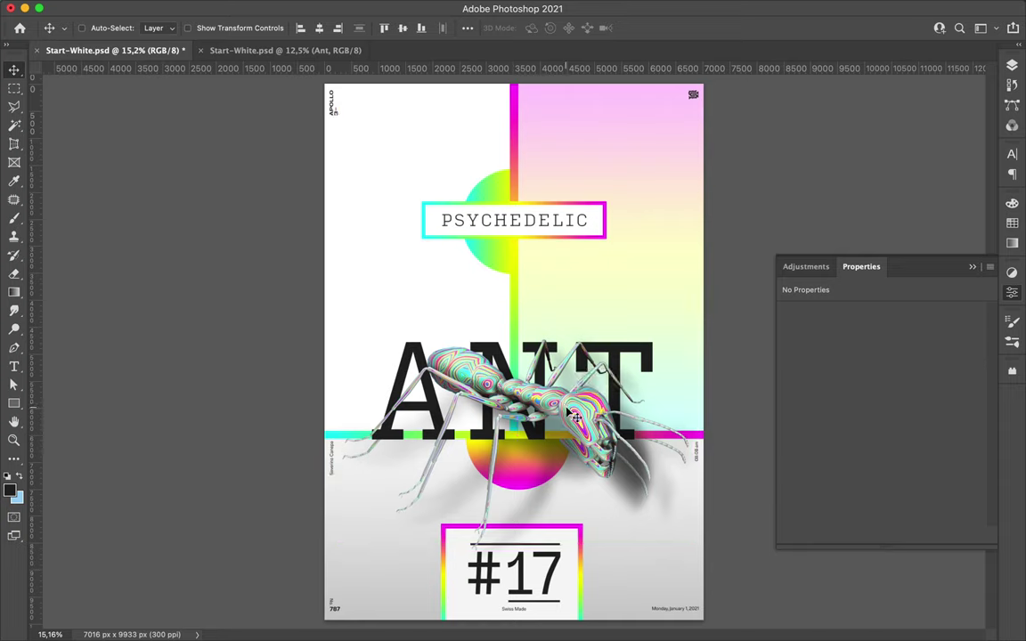
left_click_drag(575, 416, 526, 398, "alt")
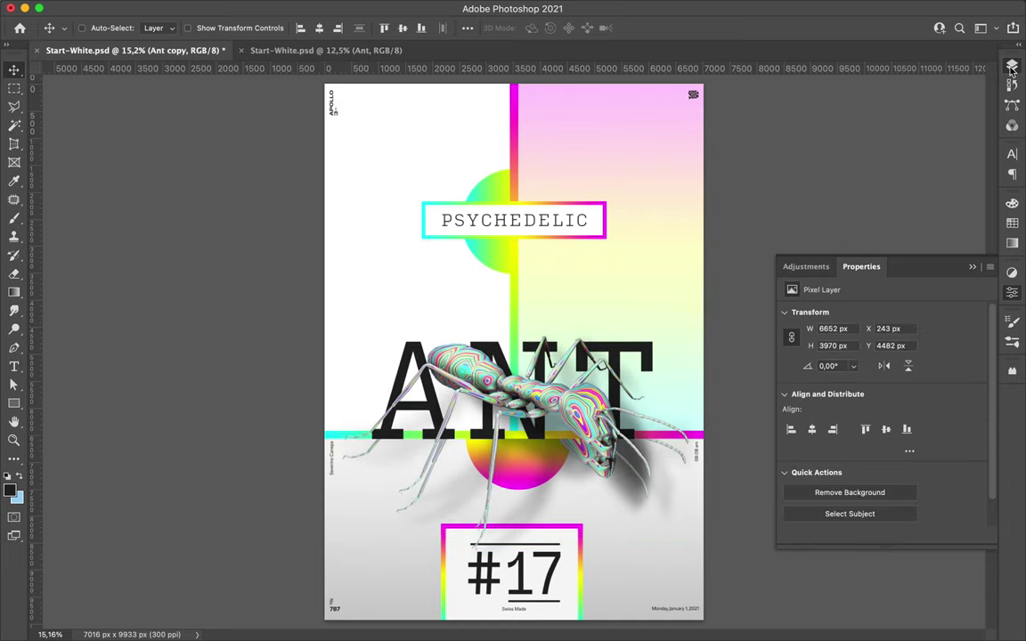
Load the ANT letters as a selection and prepare a hard brush for masking Ant copy.
left_click(1012, 66)
left_click(837, 195, "ctrl")
key("m")
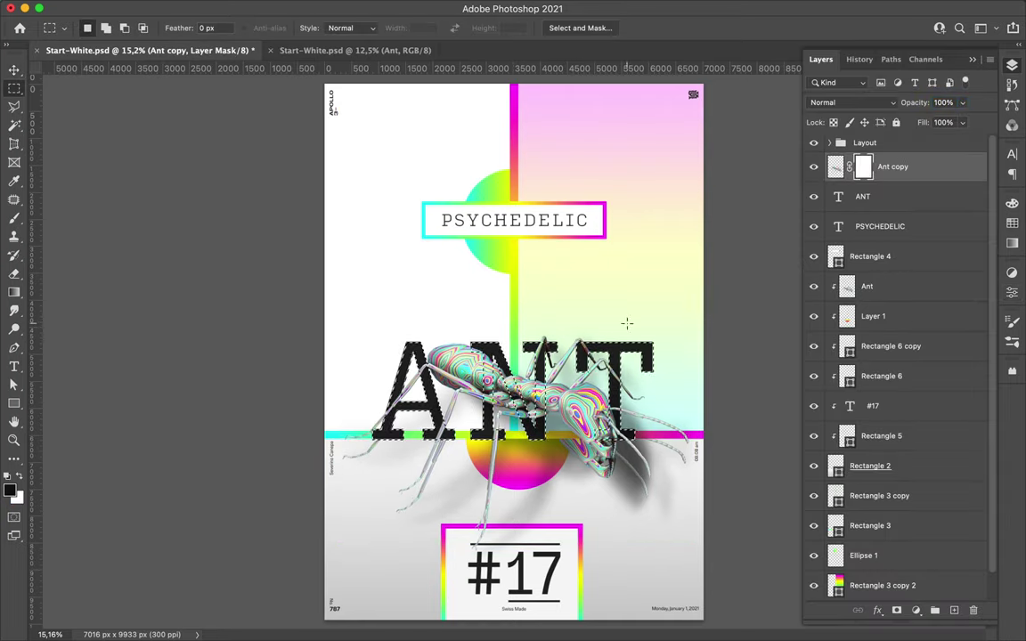
key("b")
right_click(586, 307)
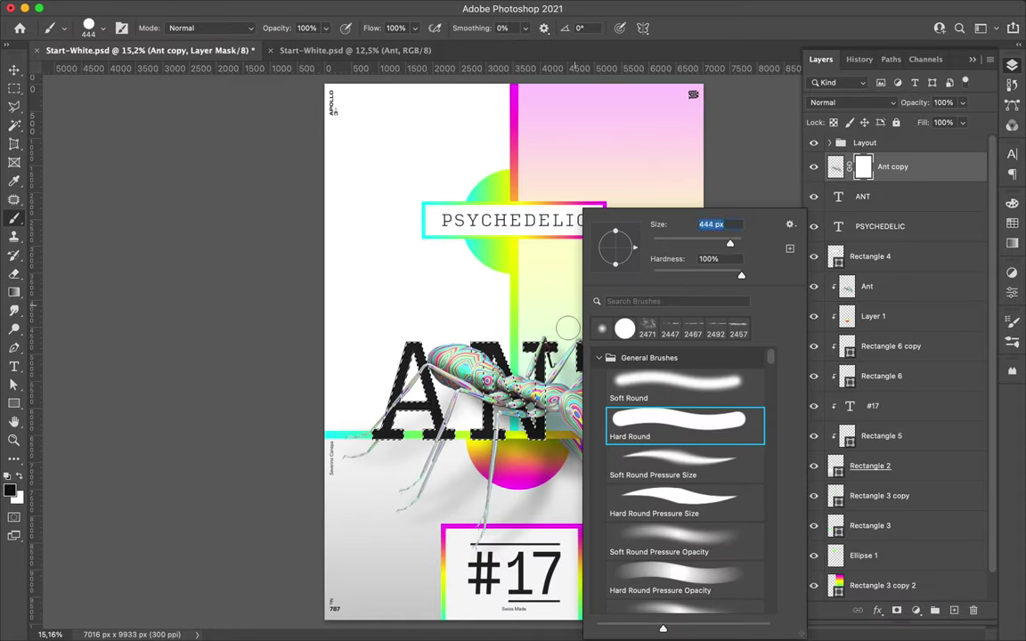
key("Escape")
scroll(570, 322, "up", 4)
scroll(624, 316, "up", 5)
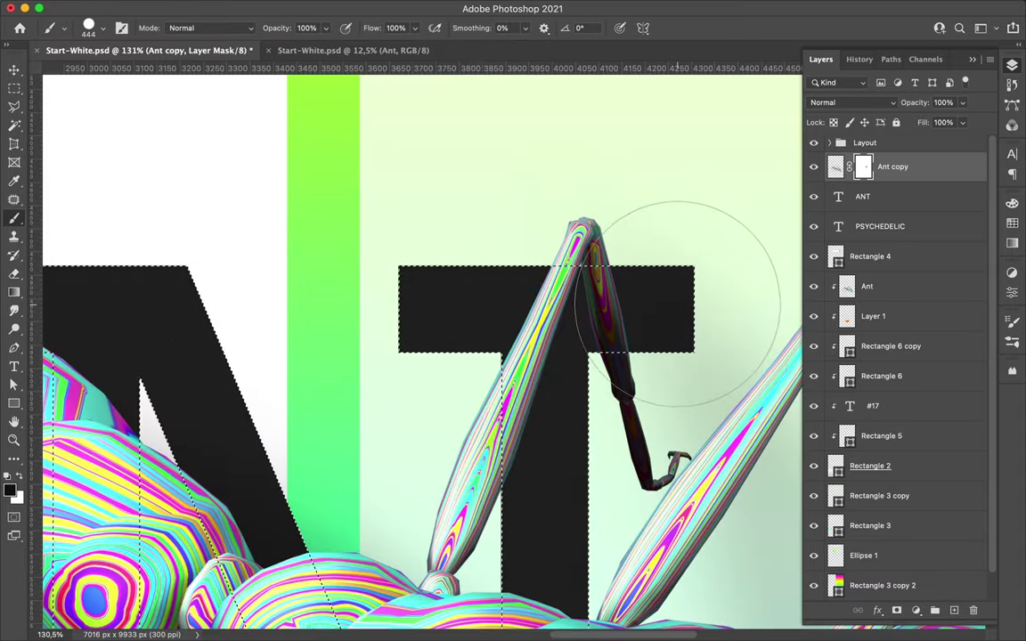
scroll(642, 298, "down", 4)
scroll(664, 332, "down", 1)
scroll(663, 338, "down", 1)
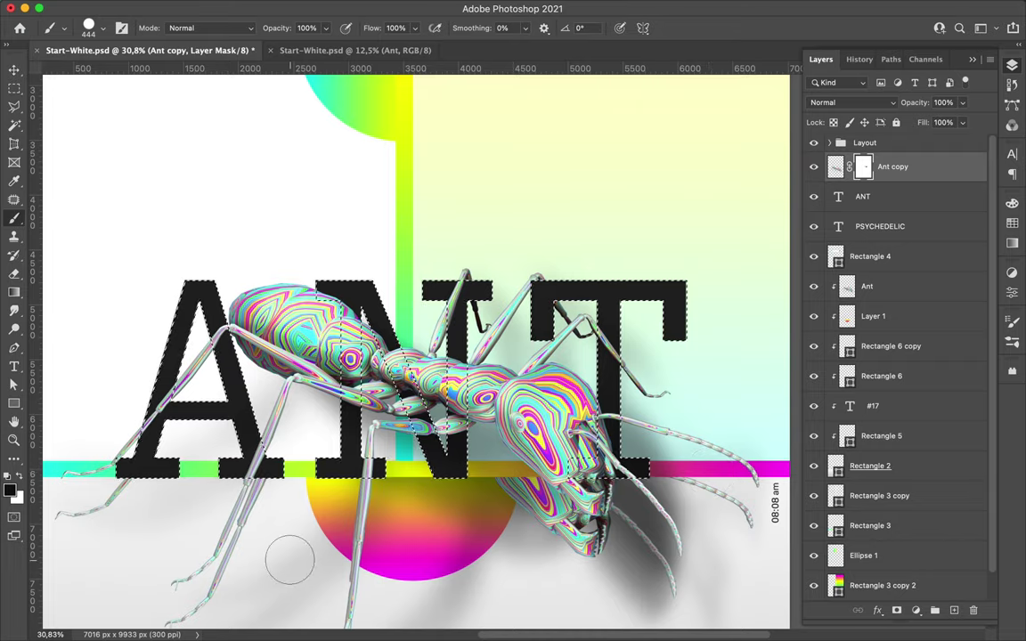
scroll(523, 351, "down", 1)
Paint the Ant copy mask with a 166 px brush to tuck legs behind the letters.
key("m")
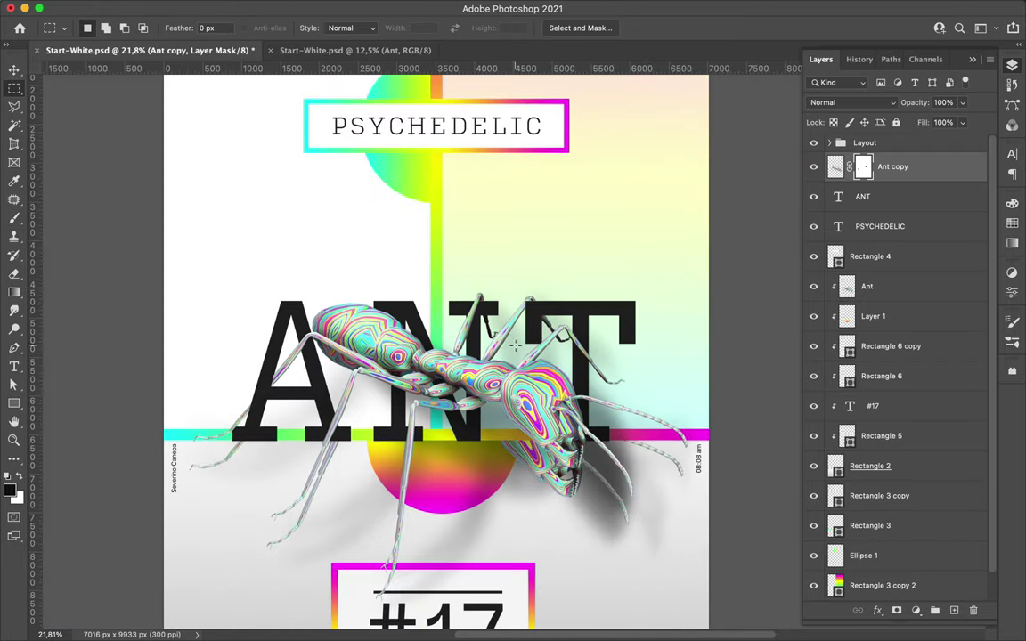
scroll(517, 352, "up", 3)
key("b")
right_click(455, 254)
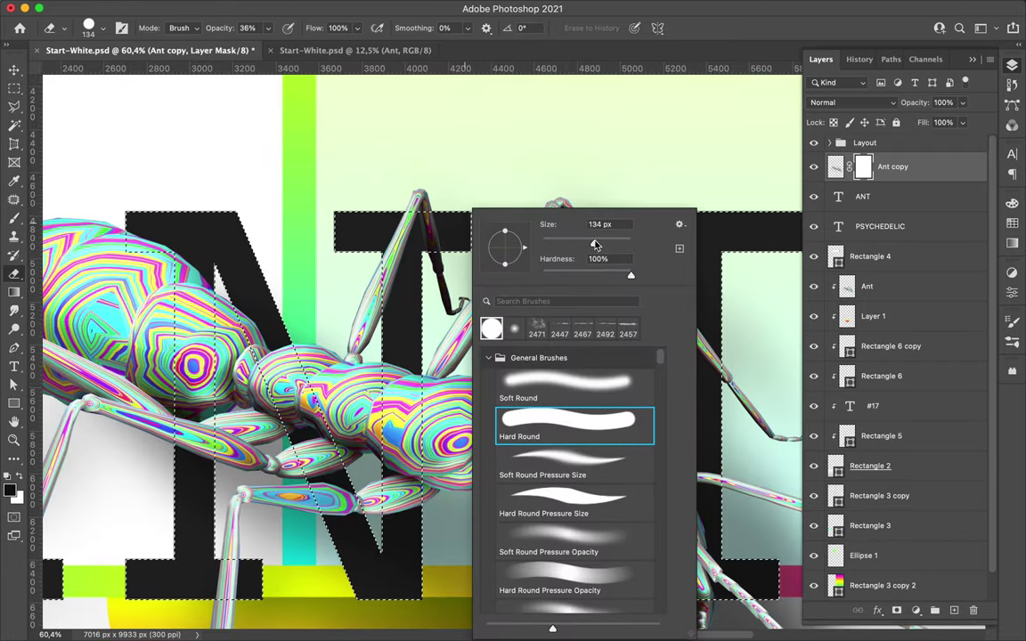
scroll(592, 245, "up", 3)
key("b")
right_click(383, 214)
key("Return")
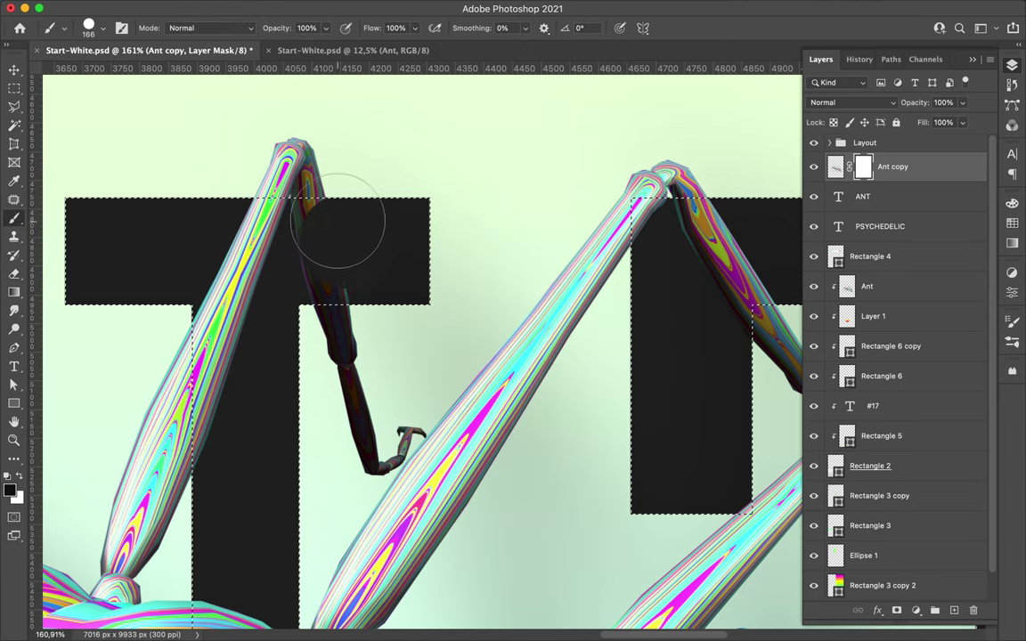
scroll(457, 236, "right", 5)
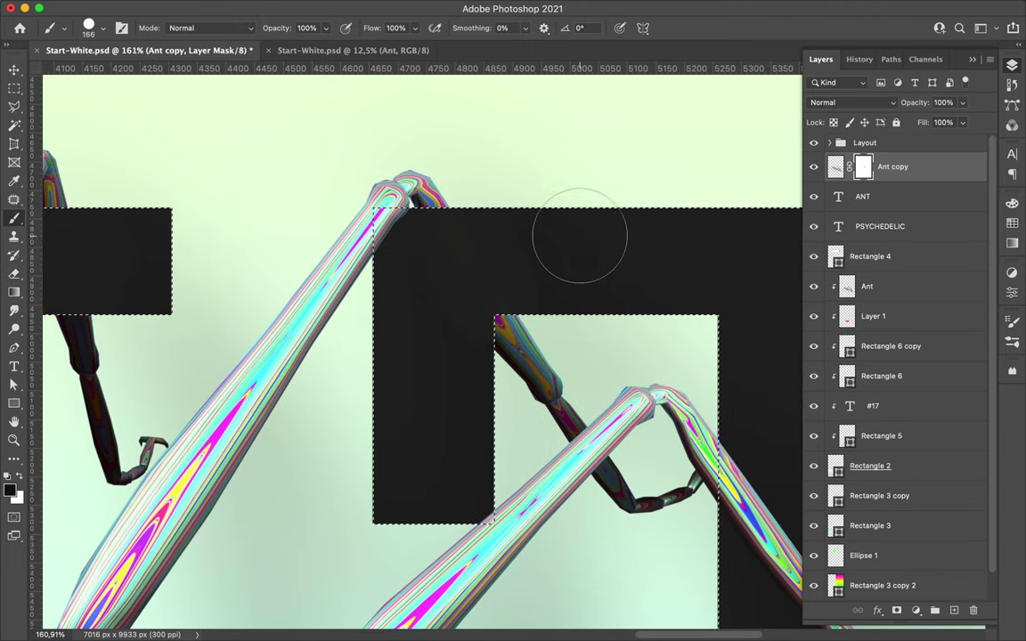
scroll(580, 236, "down", 3)
scroll(574, 247, "down", 2)
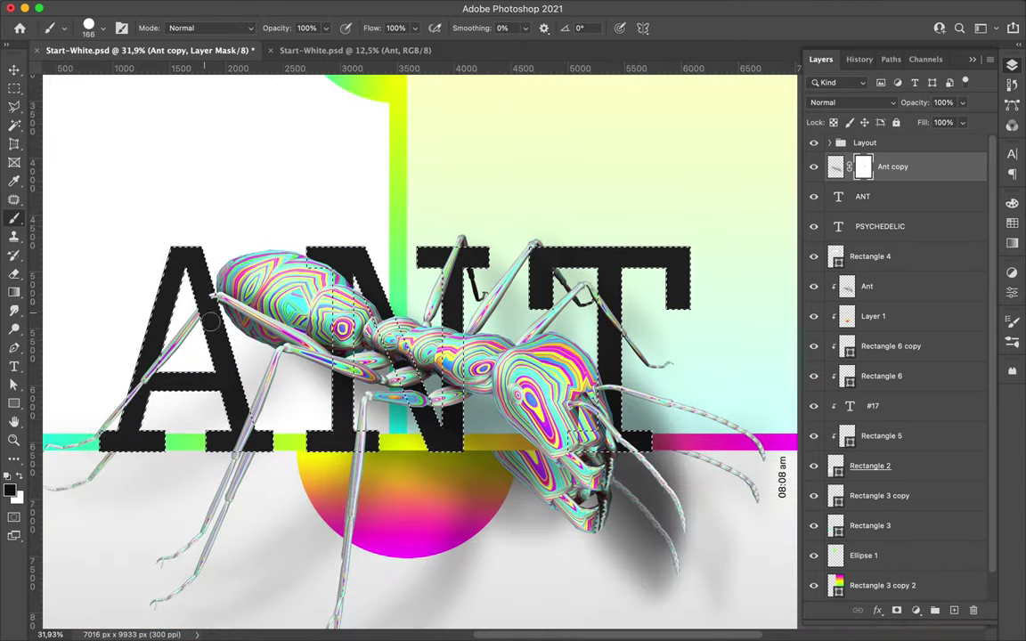
scroll(542, 217, "up", 3)
key("m")
key("ctrl+0")
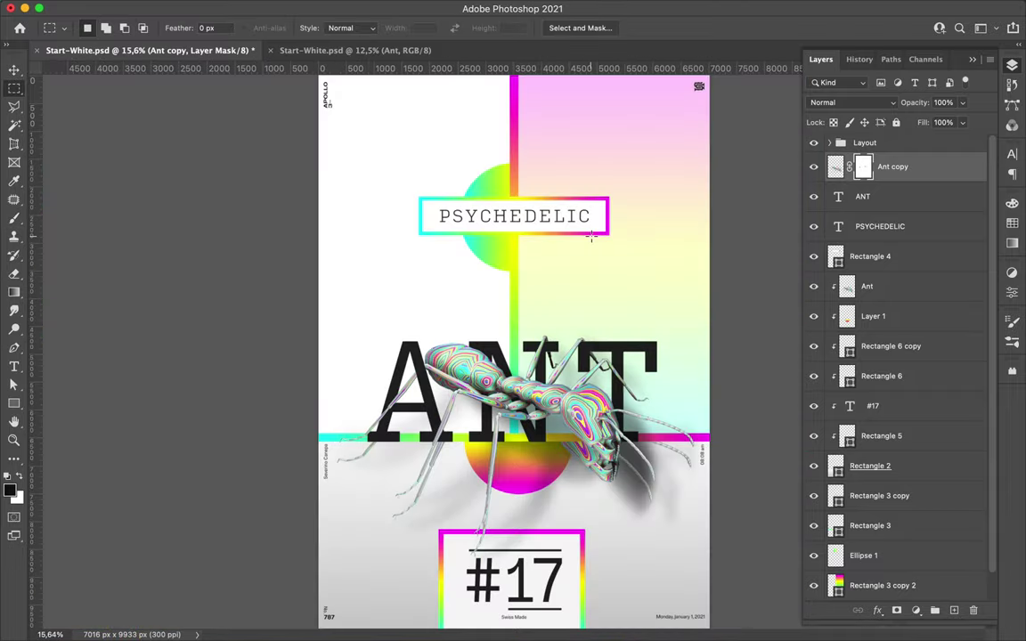
key("v")
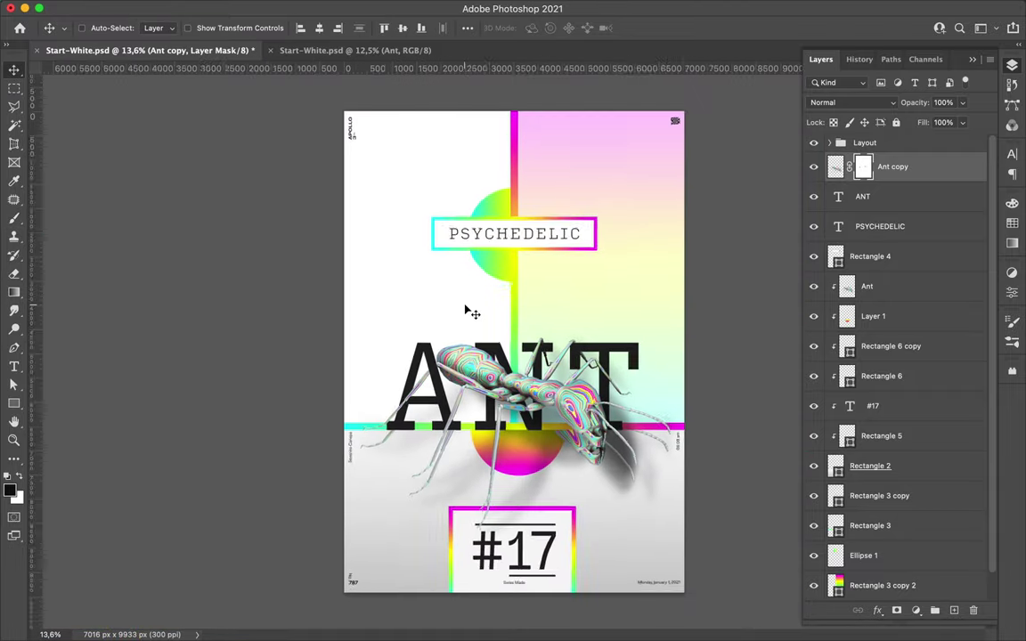
Select the #17 text together with its frame, then select Layer 1.
scroll(465, 309, "down", 3)
left_click(881, 435)
left_click(873, 405, "shift")
left_click(319, 27)
left_click(476, 238)
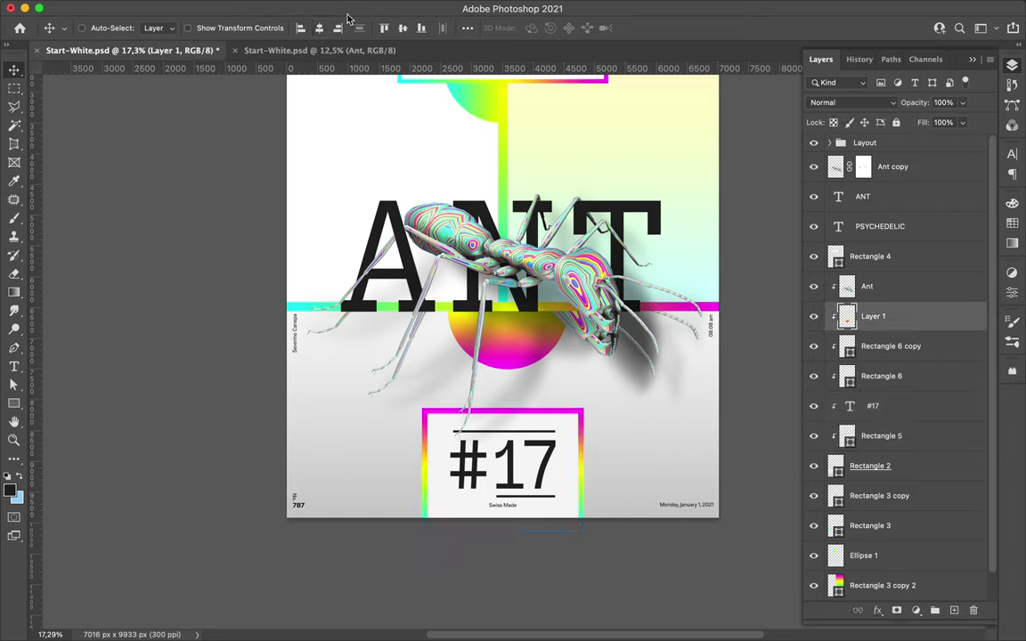
scroll(648, 332, "up", 3)
scroll(613, 160, "up", 3)
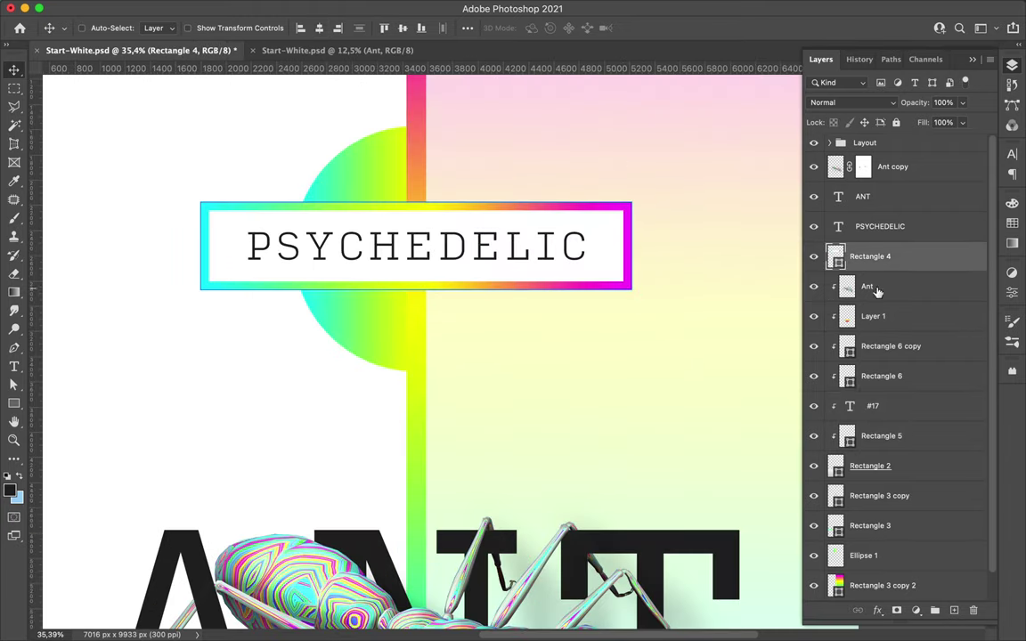
Draw a black rectangle over the PSYCHEDELIC box's right half, layer it behind, and shorten it.
key("u")
mouse_move(416, 178)
left_mouse_down()
mouse_move(614, 263)
mouse_move(639, 308)
left_mouse_up()
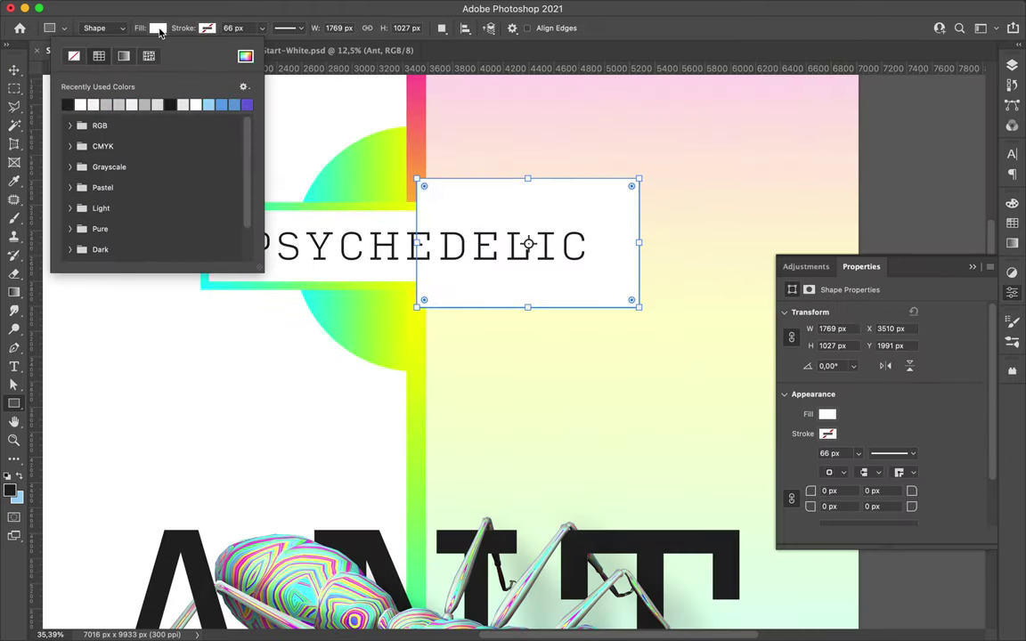
key("v")
left_click_drag(885, 287, 847, 270)
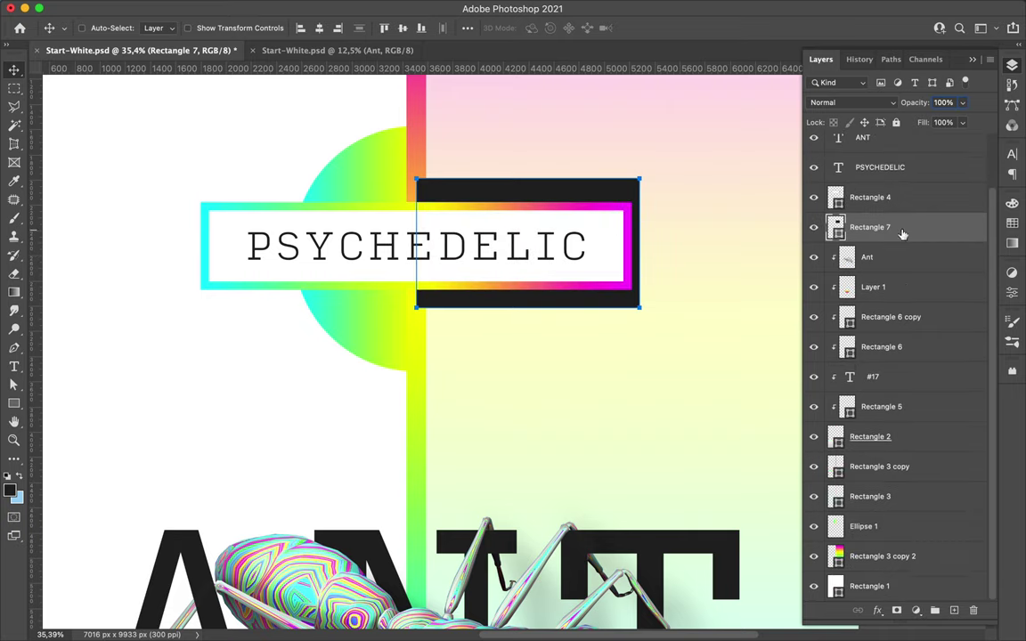
left_click_drag(841, 232, 837, 492)
key("ctrl+t")
left_click_drag(528, 180, 527, 196)
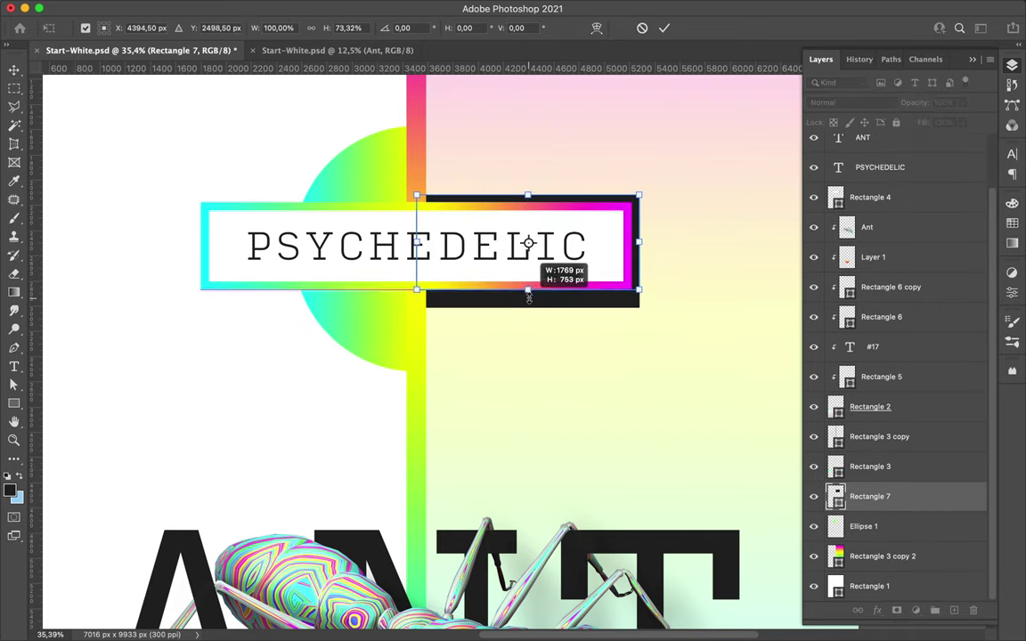
left_click_drag(527, 302, 528, 290)
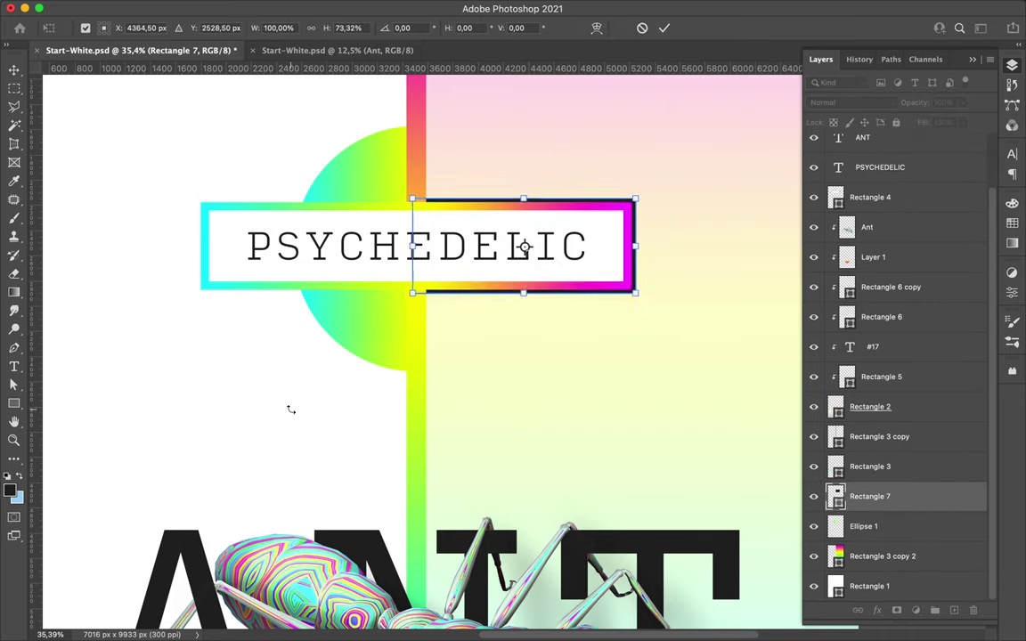
key("Return")
Raise a copy of the gradient strip to the top of the poster.
scroll(303, 428, "down", 3)
scroll(339, 416, "down", 2)
scroll(455, 417, "down", 2)
scroll(452, 415, "down", 2)
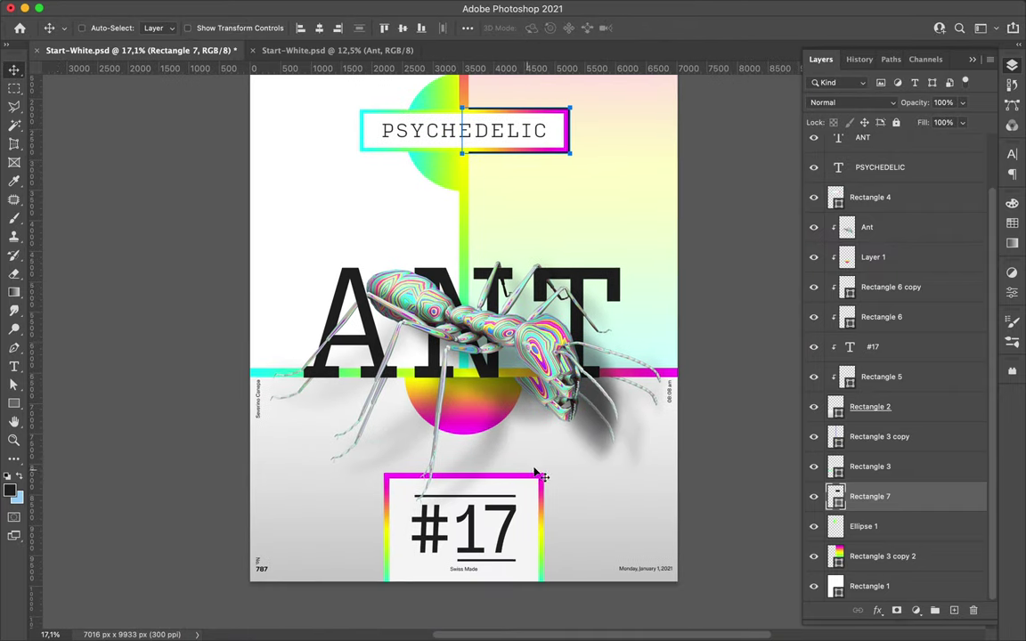
scroll(418, 367, "up", 5)
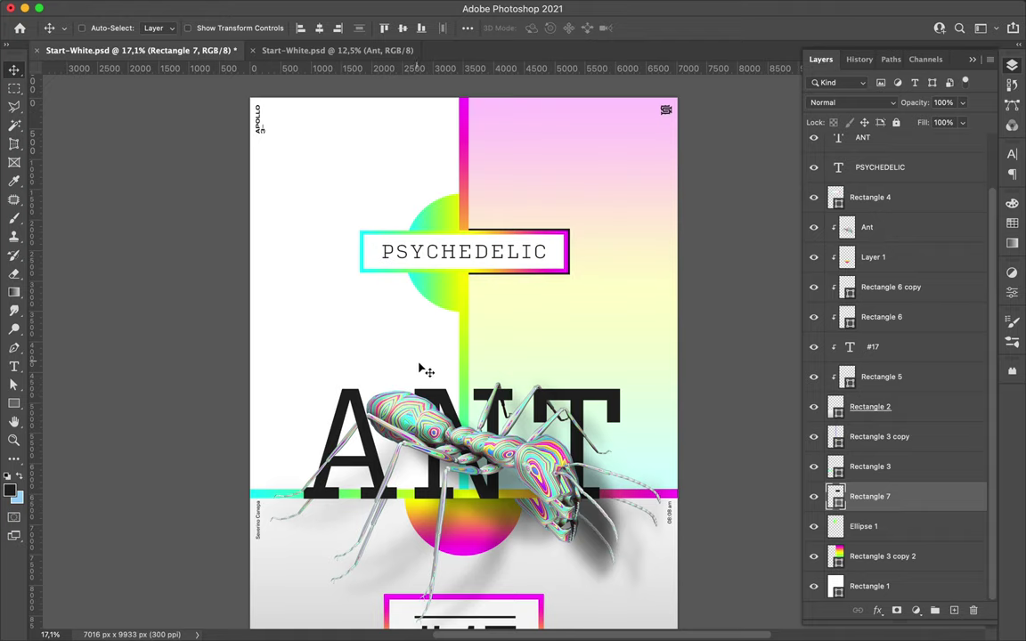
left_click_drag(419, 367, 264, 230)
Place a gradient strip copy along the poster's top edge.
left_click_drag(881, 464, 904, 155)
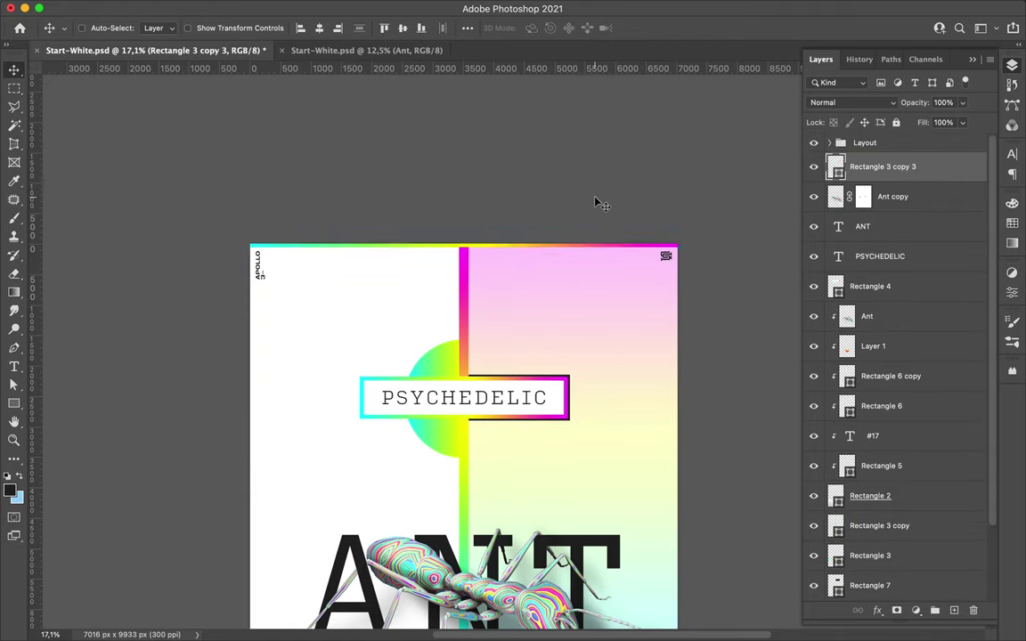
scroll(595, 204, "down", 3)
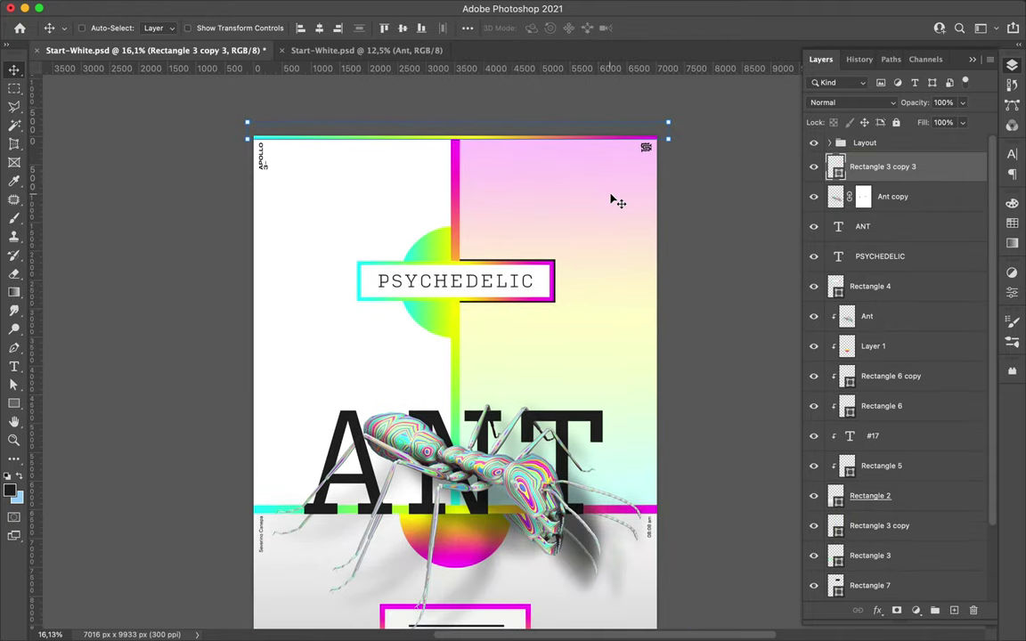
scroll(611, 201, "down", 3)
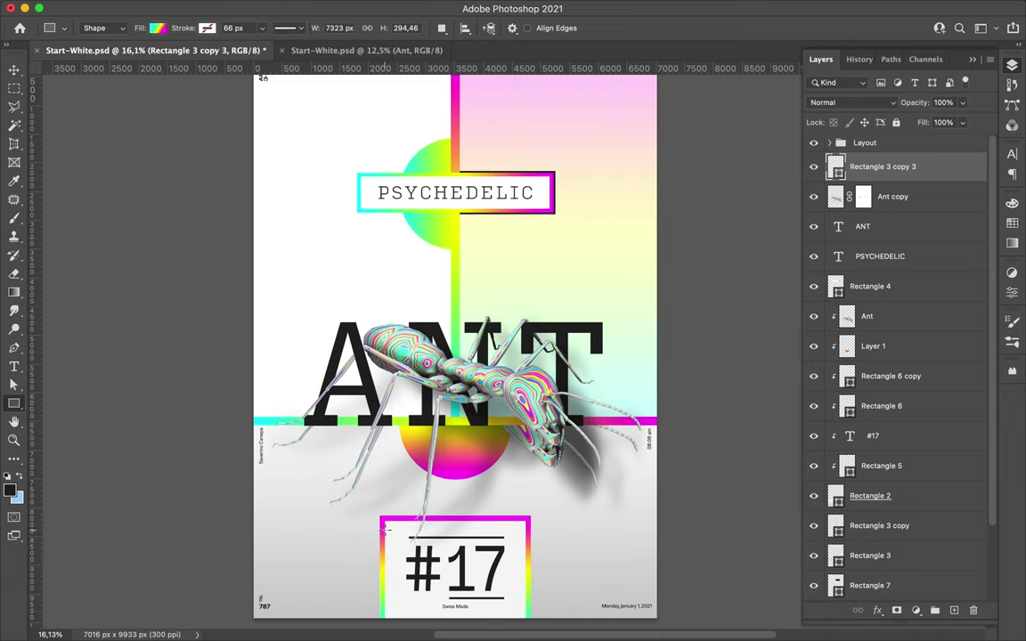
Copy the central gradient bar to the left of the #17 box and shorten it.
left_click_drag(461, 276, 358, 450)
key("ctrl+t")
left_click_drag(352, 249, 352, 538)
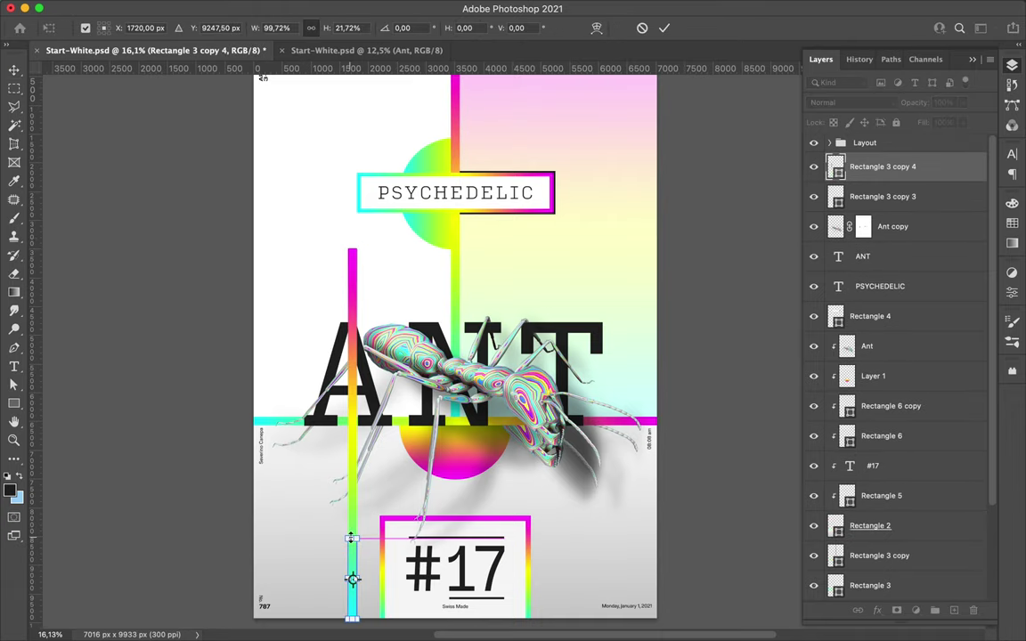
scroll(352, 577, "up", 5)
scroll(229, 526, "down", 5)
key("Return")
Add more short bar copies beside the #17 box, including one on its right.
left_click_drag(259, 435, 270, 372)
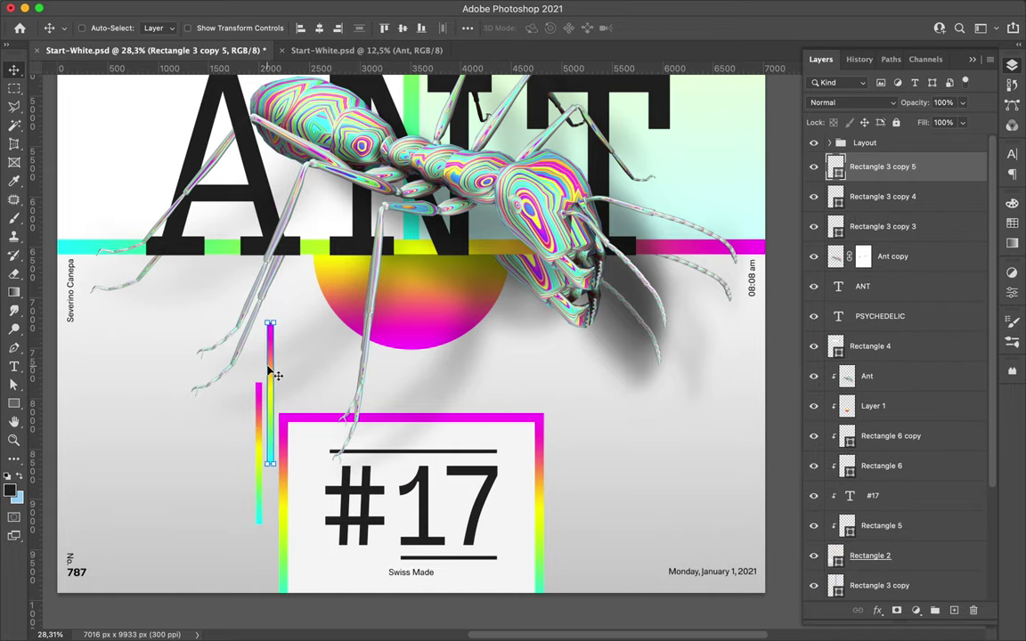
mouse_move(297, 360)
left_mouse_down()
mouse_move(586, 371)
mouse_move(570, 494)
left_mouse_up()
key("F7")
key("ctrl+0")
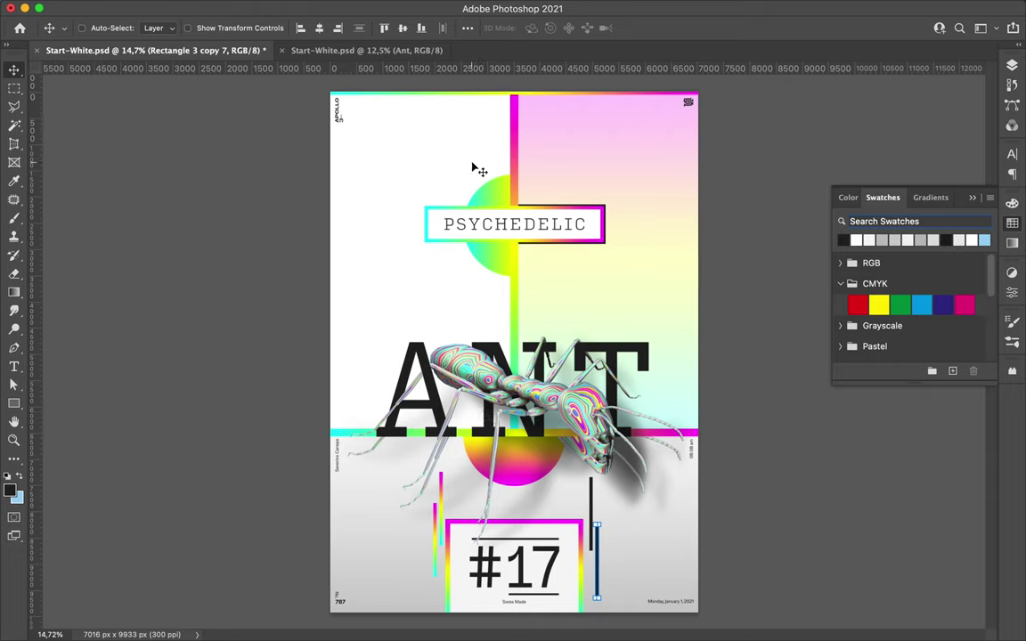
left_click_drag(442, 206, 403, 193)
key("F7")
scroll(873, 545, "down", 3)
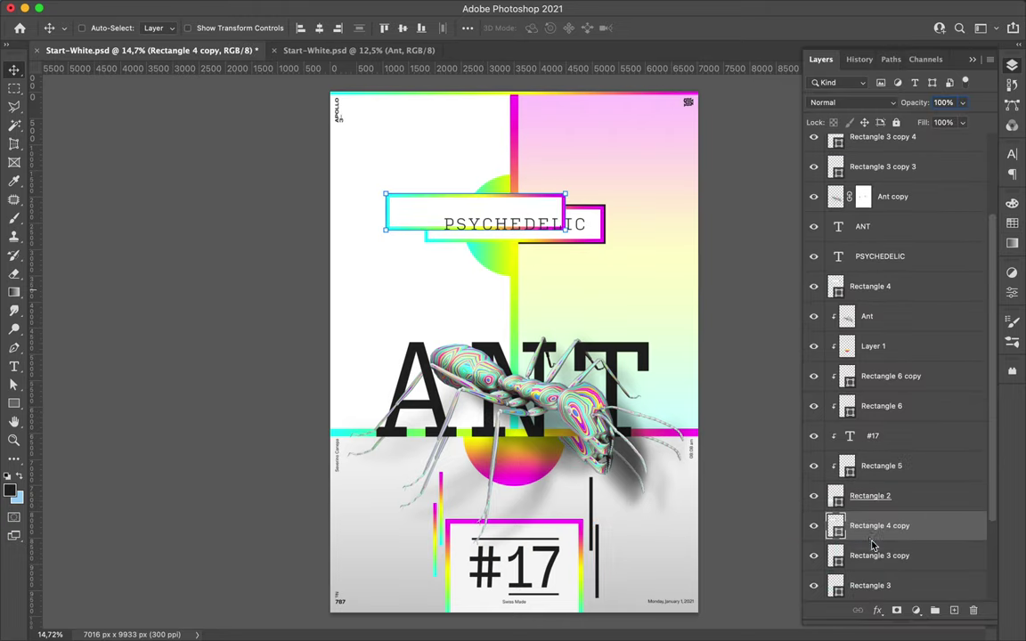
left_click_drag(871, 534, 943, 535)
key("ctrl+t")
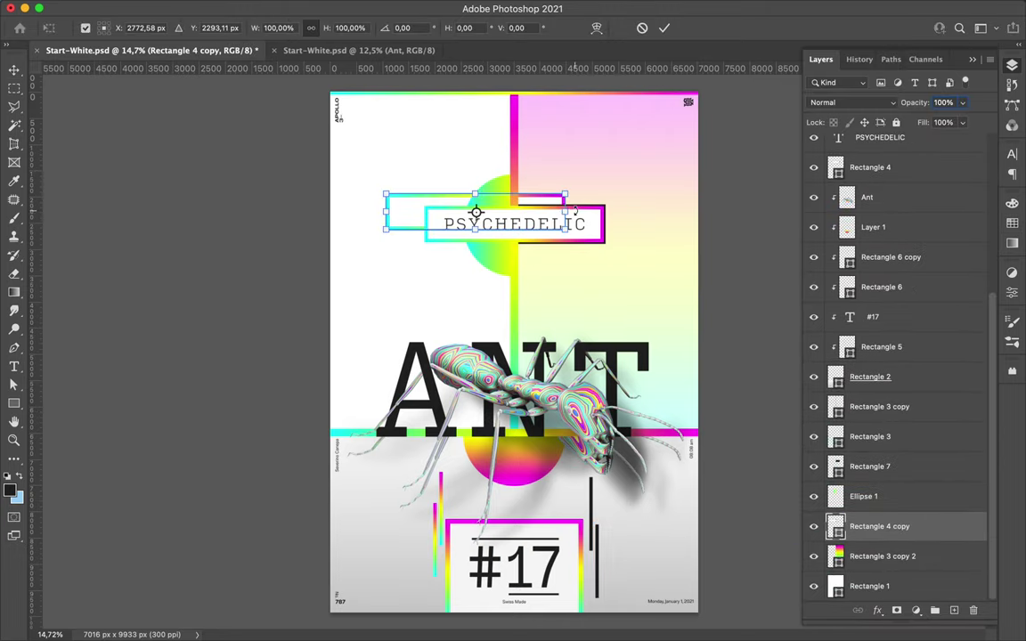
left_click_drag(565, 212, 409, 233)
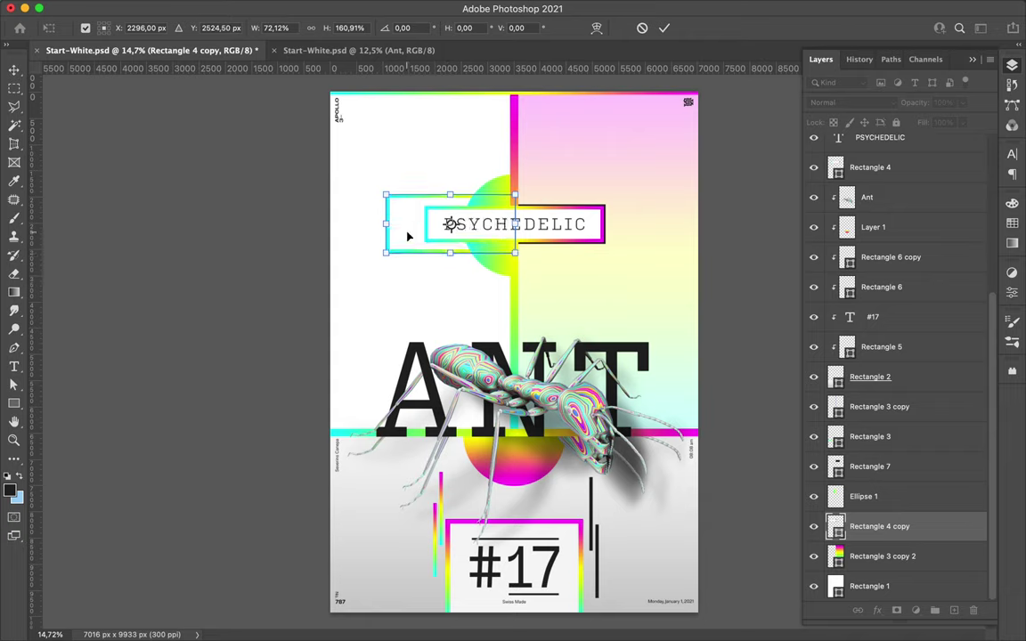
key("Return")
key("a")
key("ctrl+t")
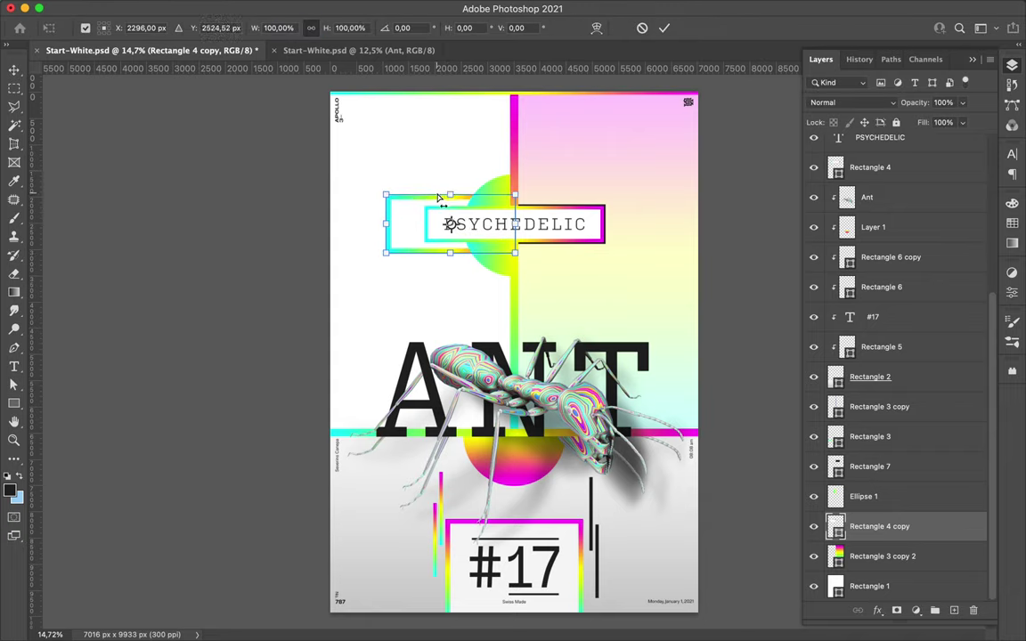
left_click_drag(450, 253, 450, 263)
left_click_drag(515, 224, 489, 225)
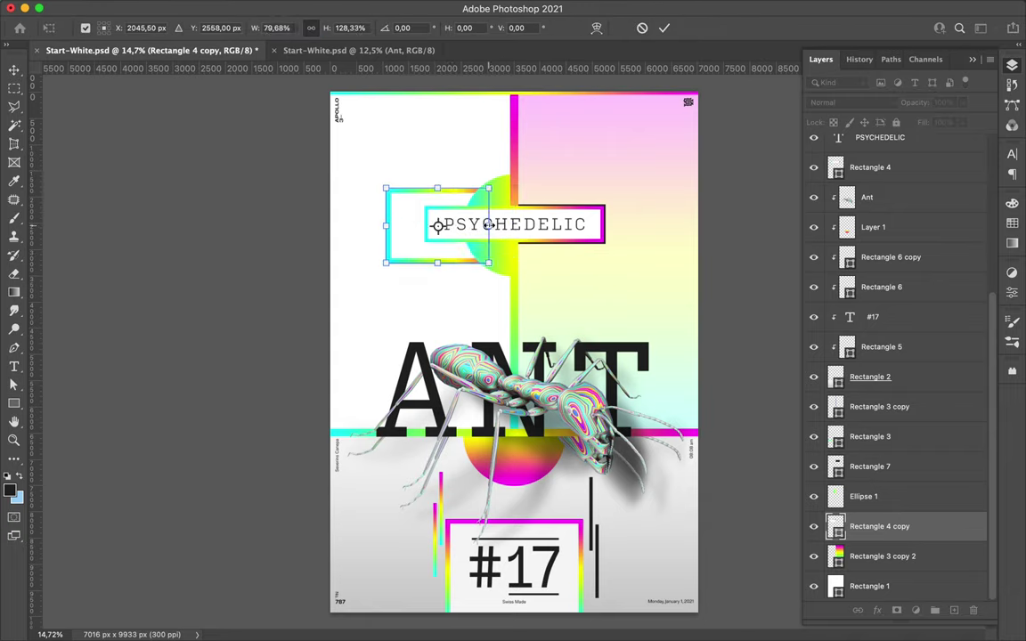
key("Return")
left_click(389, 286)
key("v")
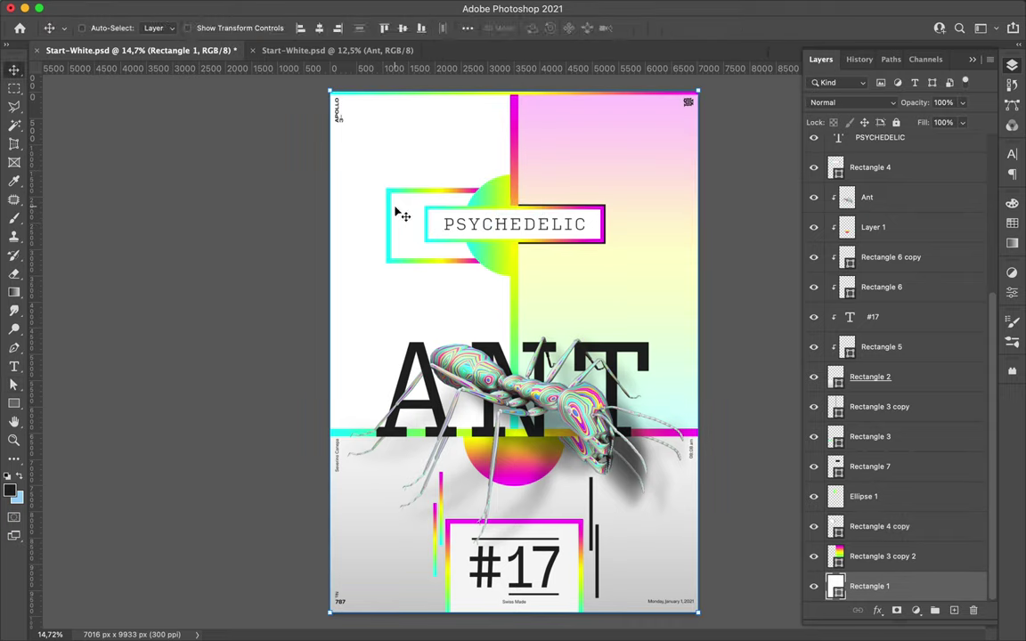
left_click(458, 194)
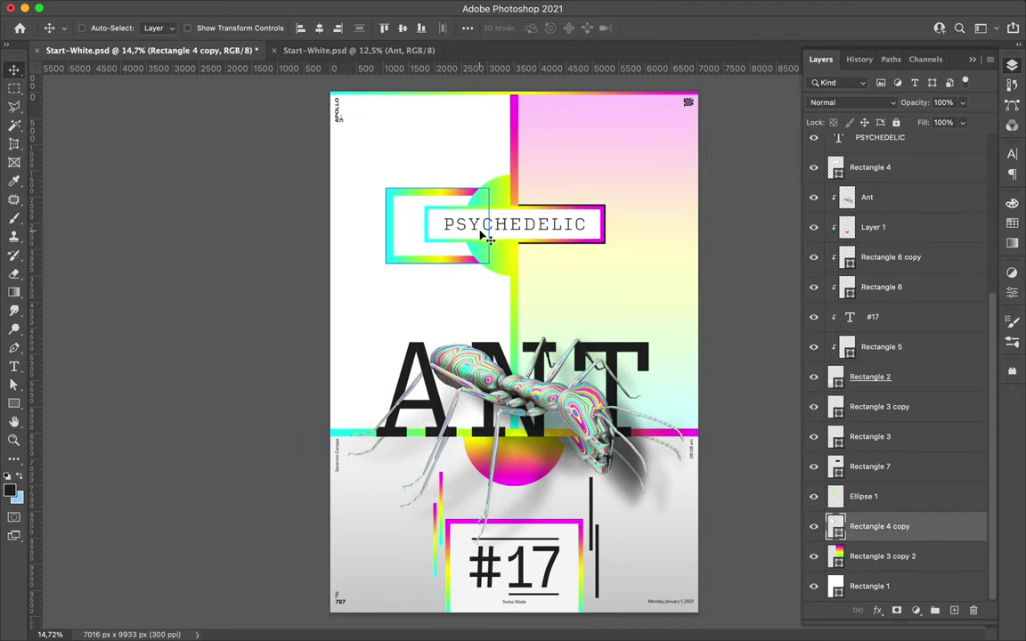
key("ctrl+t")
left_click_drag(489, 225, 514, 226)
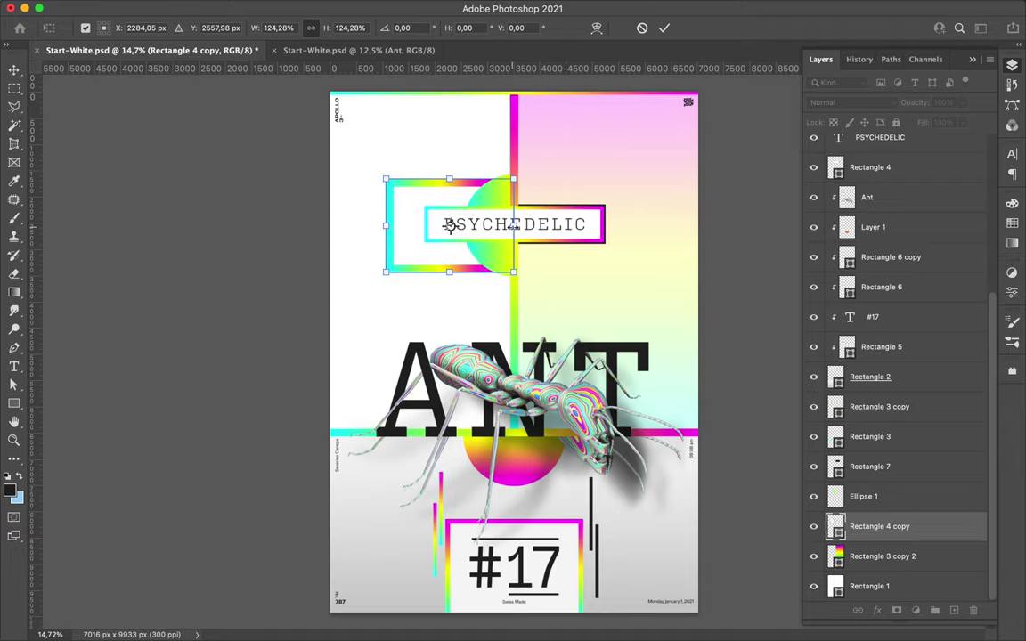
key("Return")
key("Delete")
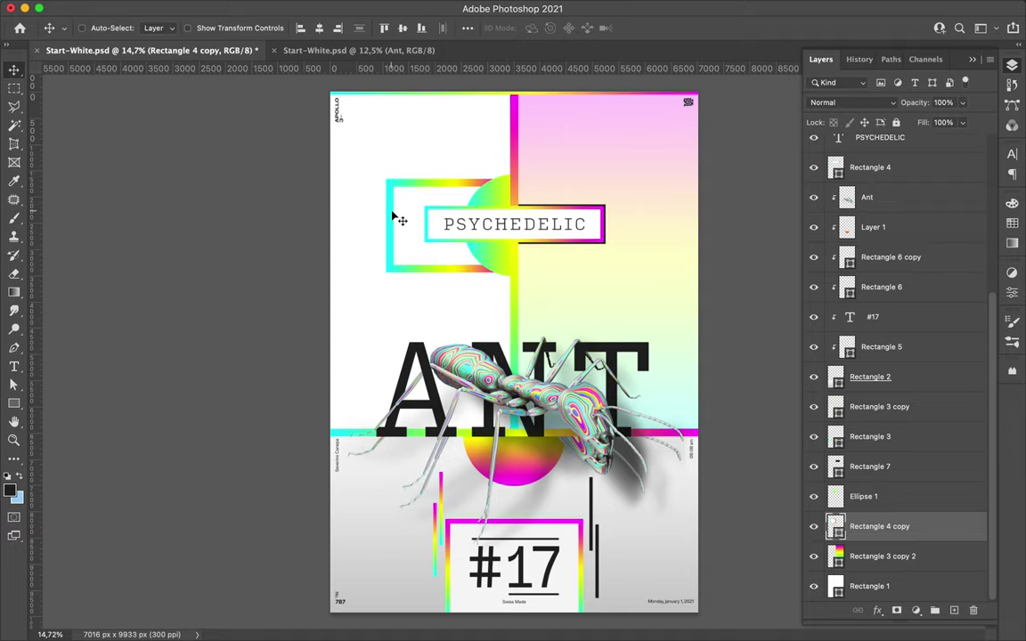
Save the poster document Start-White.psd.
key("ctrl+s")
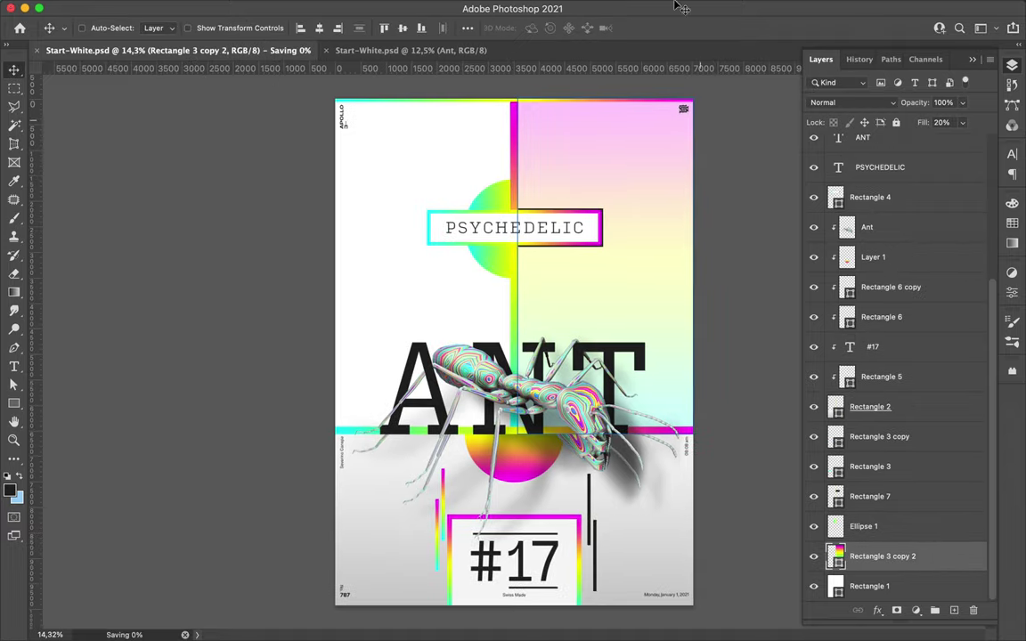